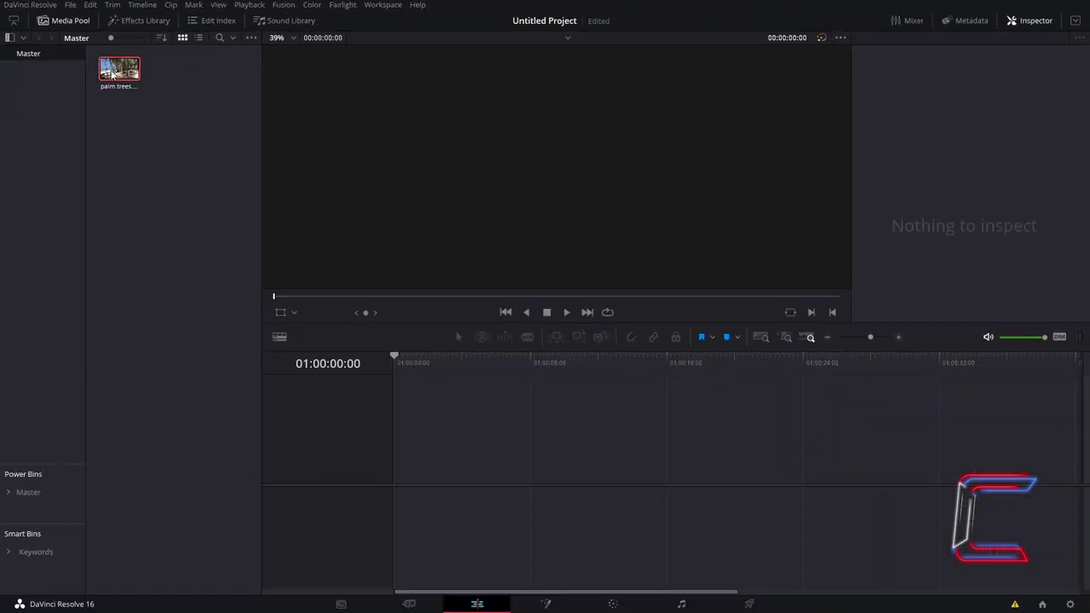
# Drag palm trees.mp4 from the Media Pool onto a new timeline's Video 1 and Audio 1 tracks
pyautogui.moveTo(119, 70); pyautogui.dragTo(408, 452)
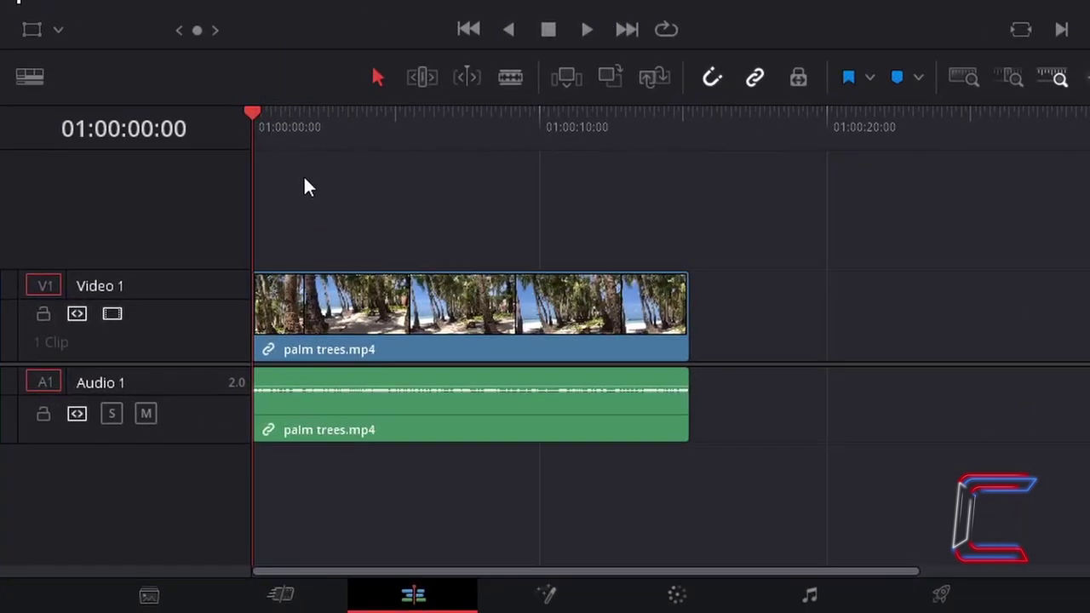
# On the Color page, set the palm trees clip's saturation to 0 to make it black and white
pyautogui.click(707, 596)
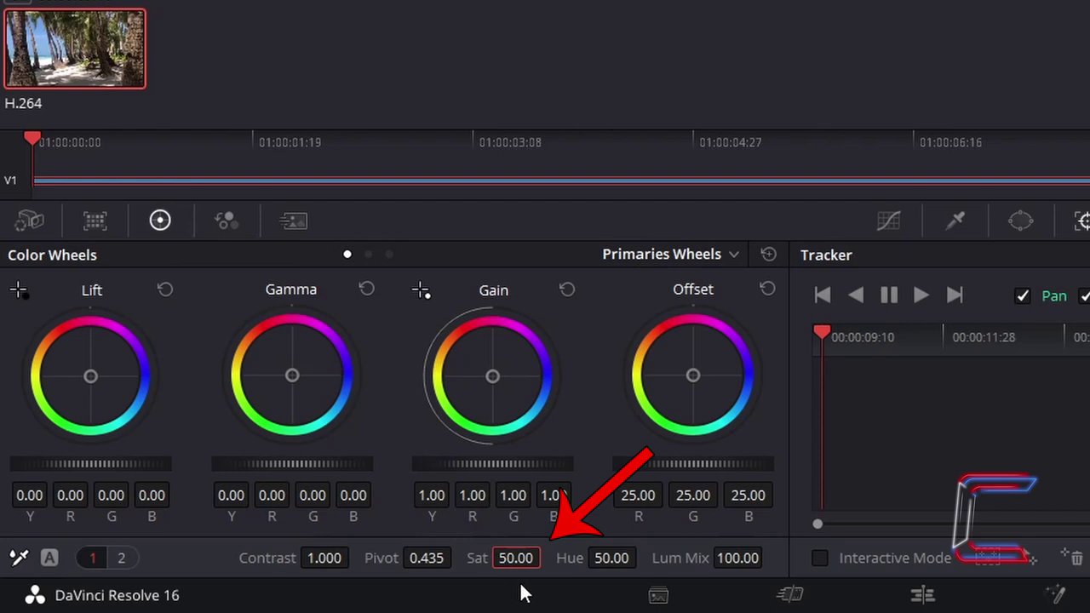
pyautogui.click(516, 557)
pyautogui.write('0')
pyautogui.press('Return')
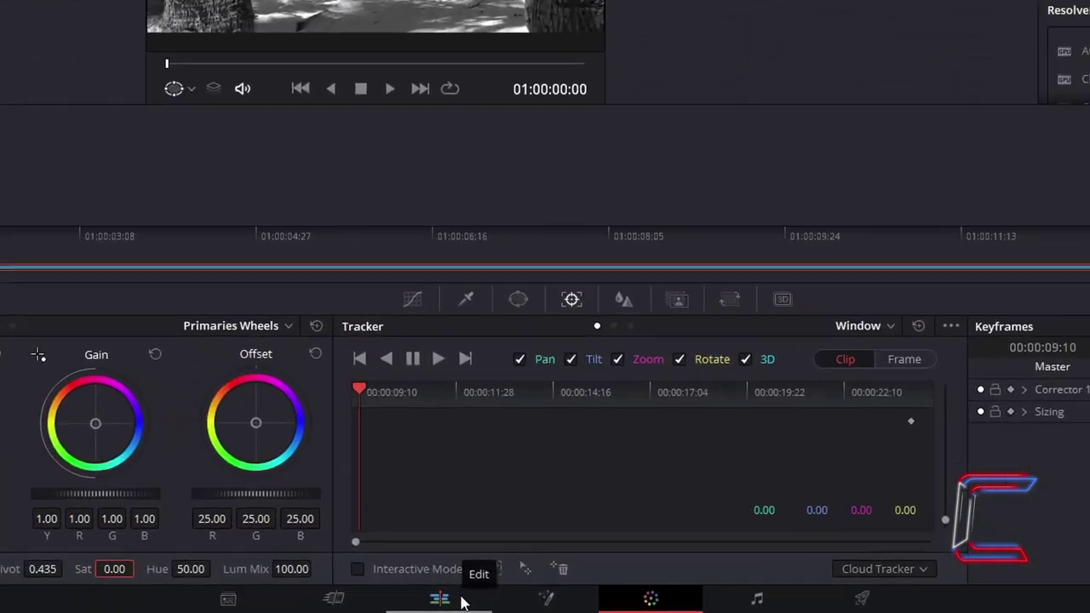
# Back on the Edit page, find the Film Damage OpenFX filter and apply it to the palm trees clip
pyautogui.click(414, 595)
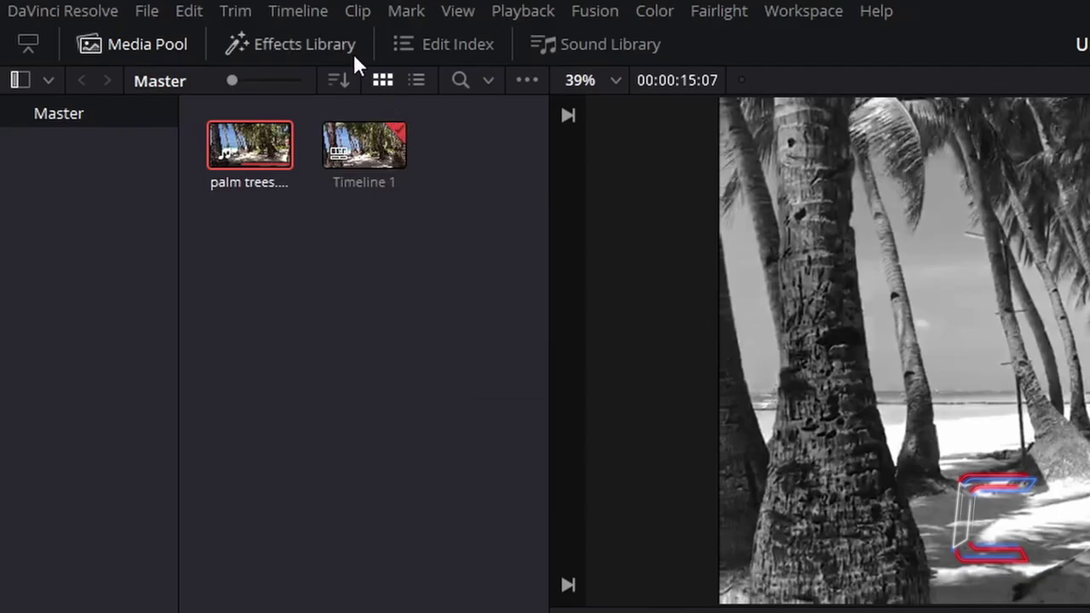
pyautogui.click(355, 56)
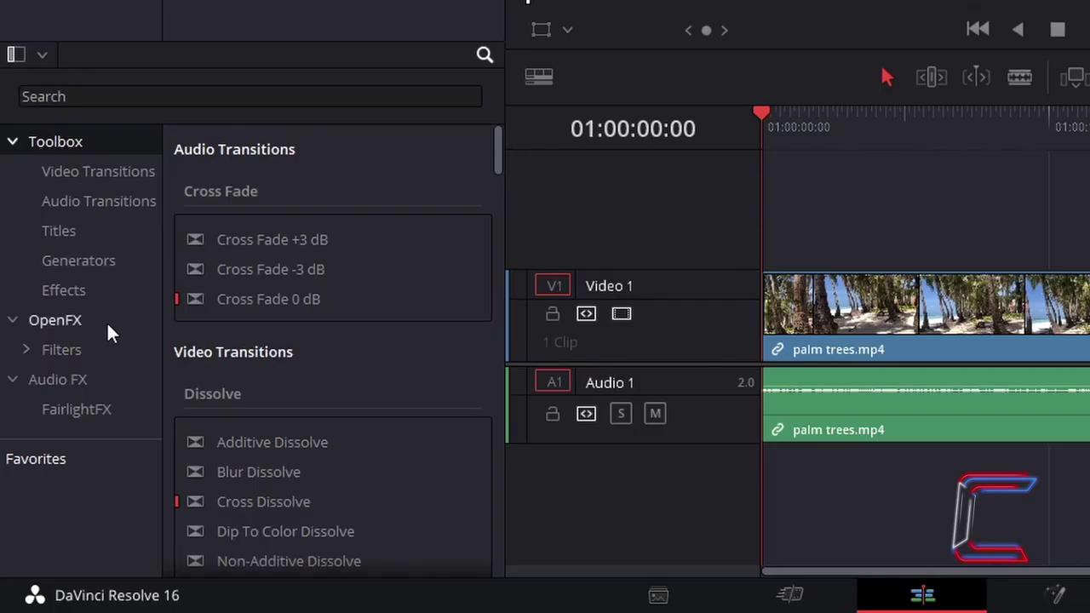
pyautogui.click(107, 323)
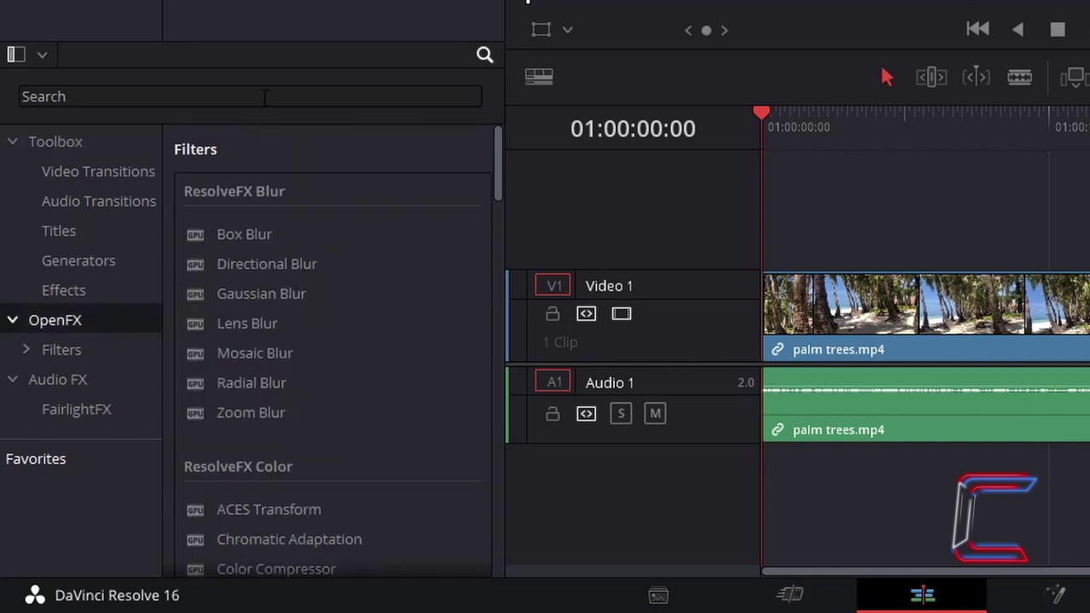
pyautogui.click(265, 97)
pyautogui.write('Film Damage')
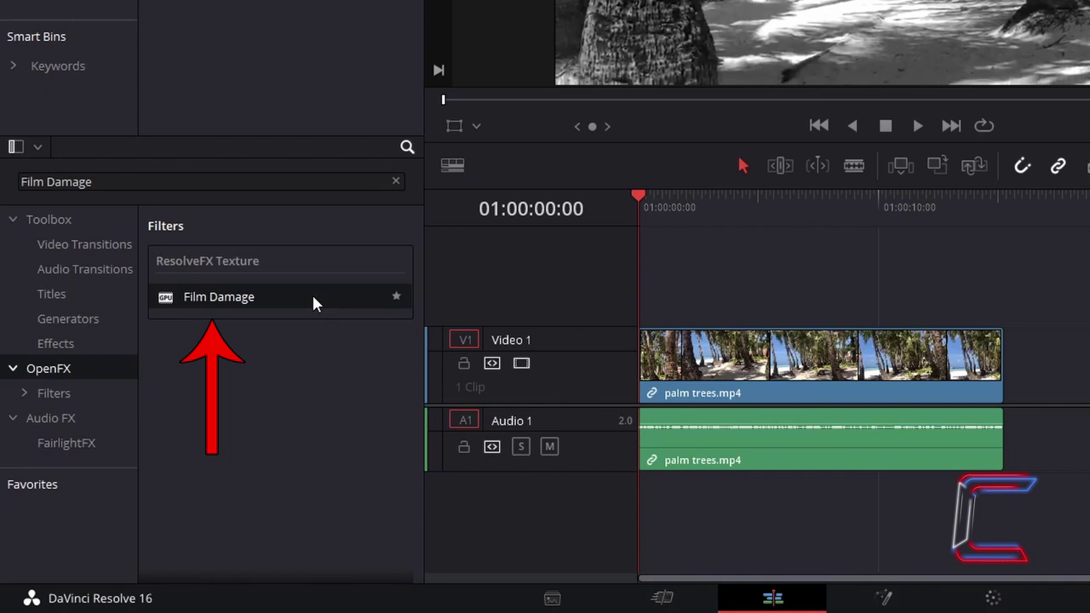
pyautogui.moveTo(313, 298); pyautogui.dragTo(788, 352)
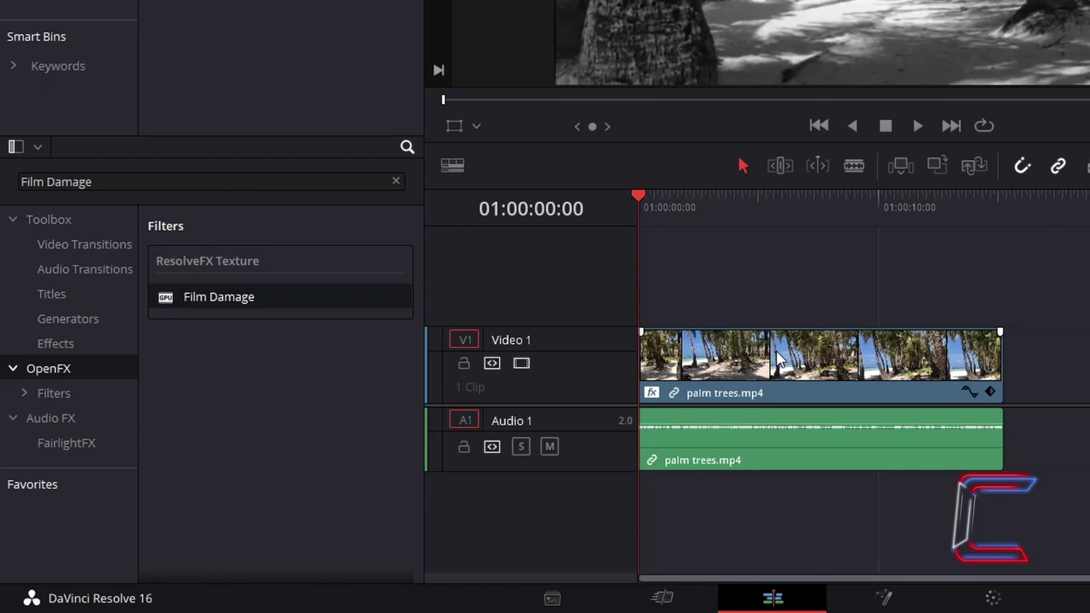
# Select the palm trees clip and show its Film Damage settings in the Inspector's OpenFX panel
pyautogui.click(777, 357)
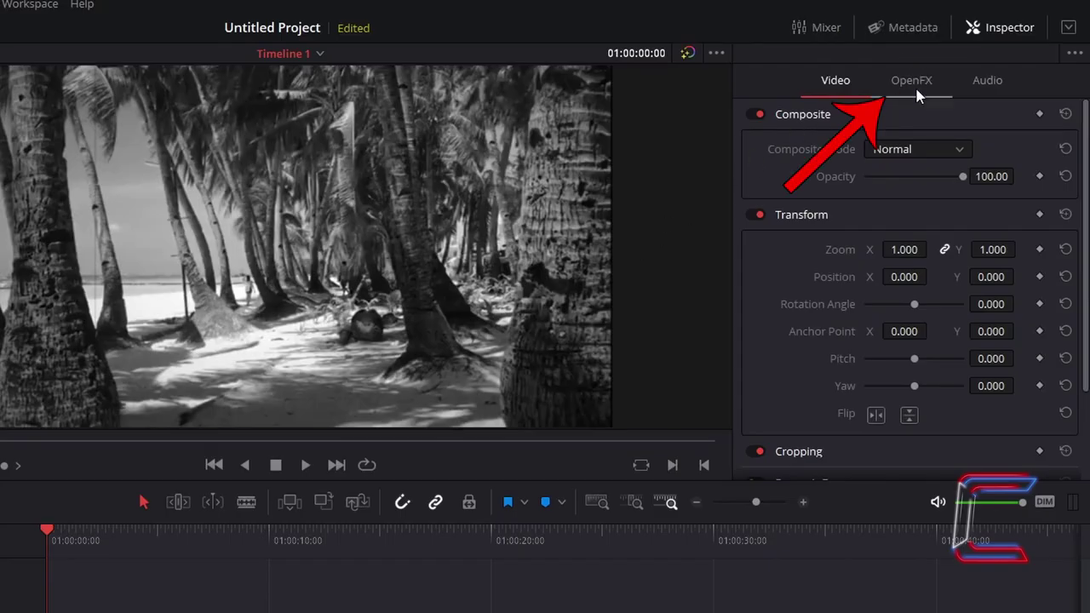
pyautogui.click(918, 94)
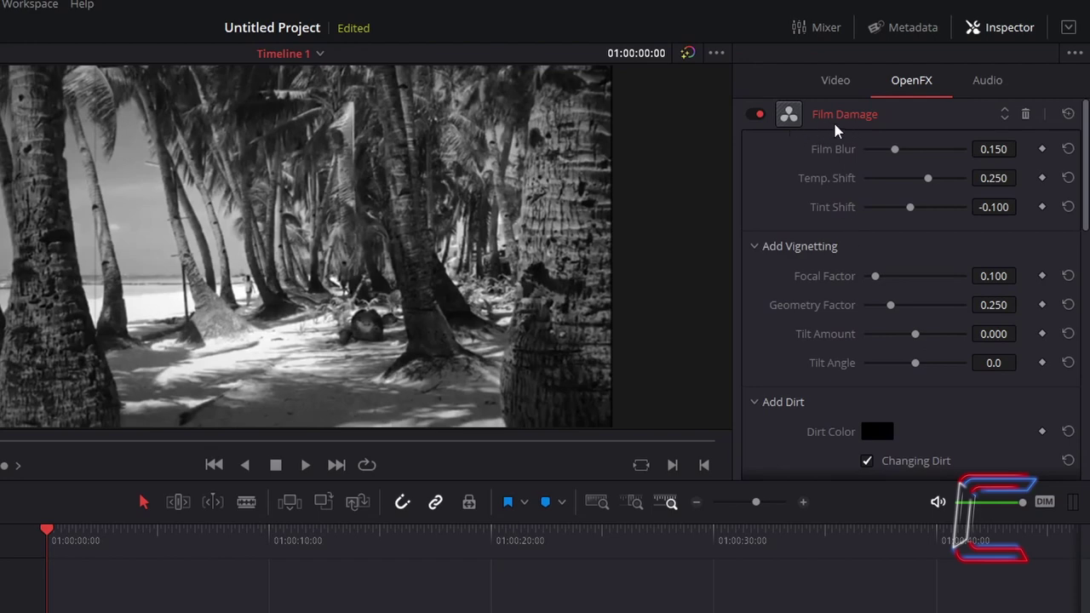
pyautogui.click(833, 120)
pyautogui.click(832, 120)
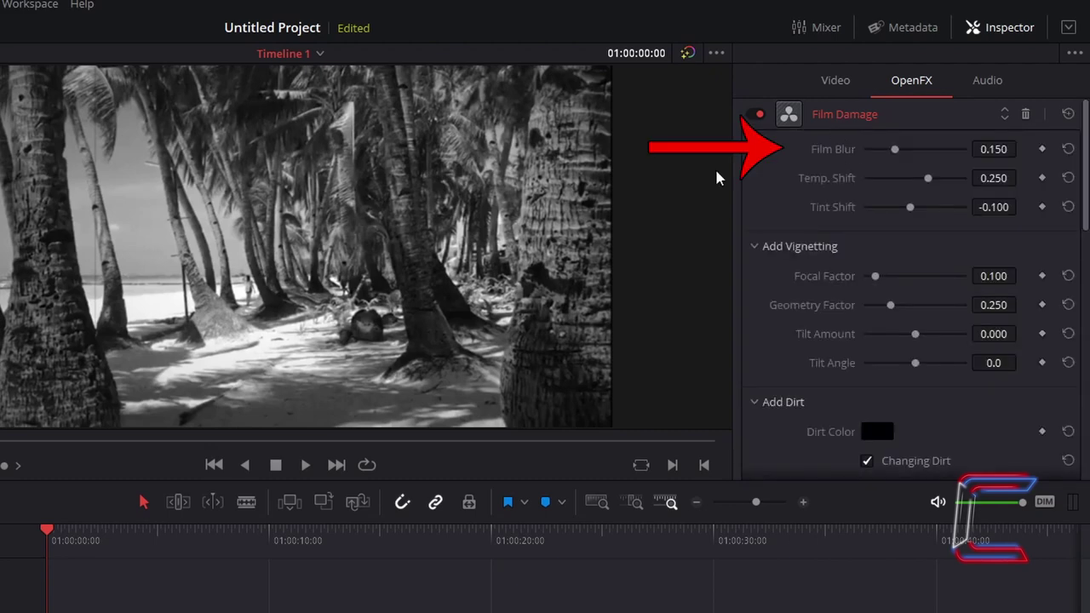
# Set Film Damage's Film Blur to 0.25 and Focal Factor to 0.17
pyautogui.click(990, 149)
pyautogui.press('BackSpace')
pyautogui.write('.25')
pyautogui.press('Return')
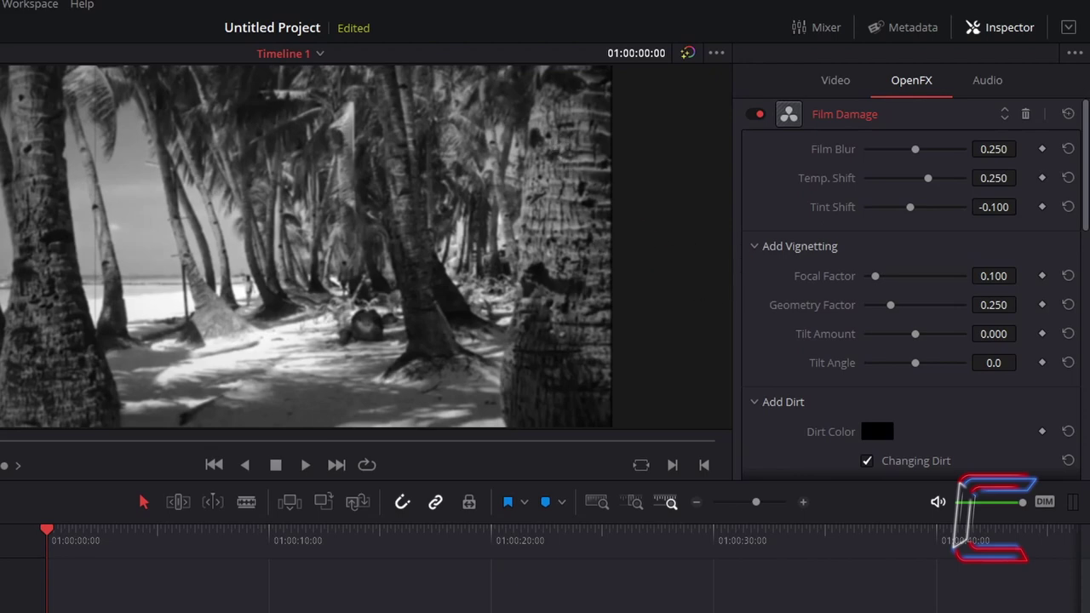
pyautogui.moveTo(904, 278); pyautogui.dragTo(877, 276)
pyautogui.click(1068, 276)
pyautogui.click(996, 276)
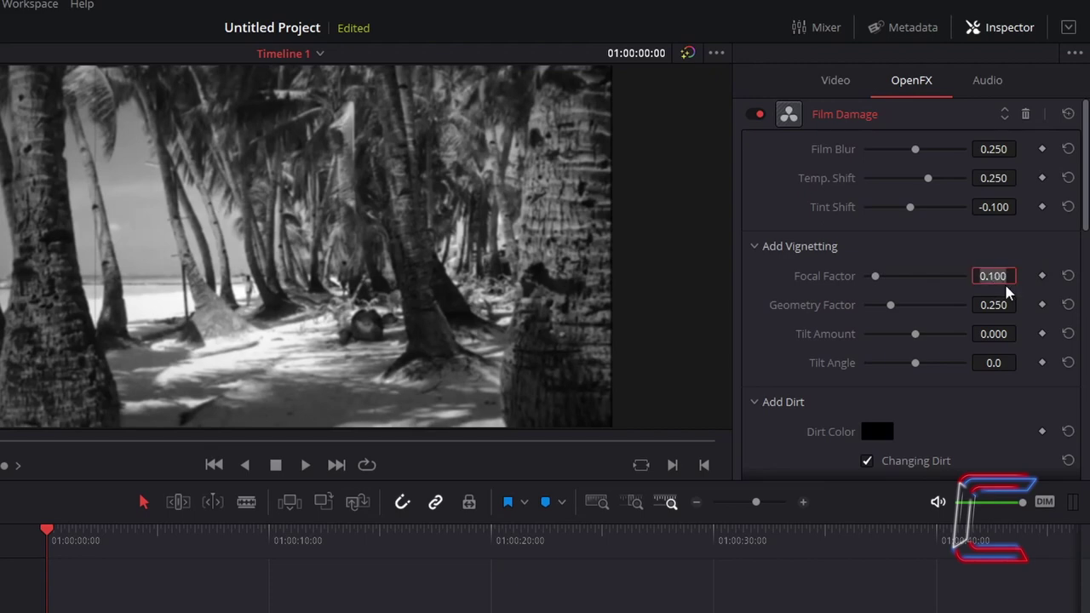
pyautogui.write('.17')
pyautogui.press('Return')
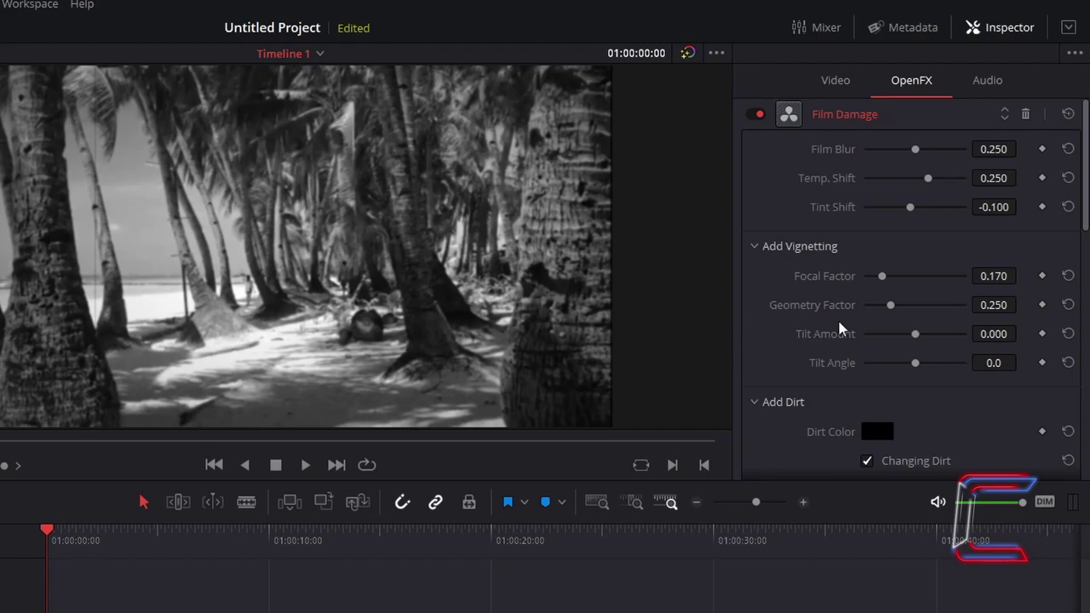
# Preview Geometry Factor at maximum, reset it, then set it to 0.5
pyautogui.moveTo(891, 306); pyautogui.dragTo(944, 316)
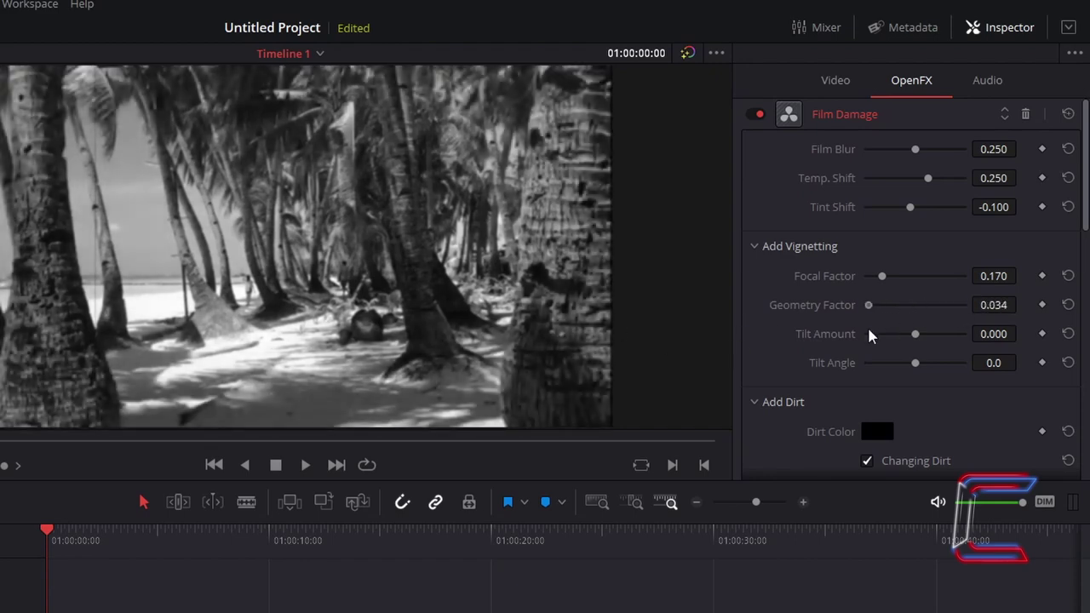
pyautogui.click(1068, 305)
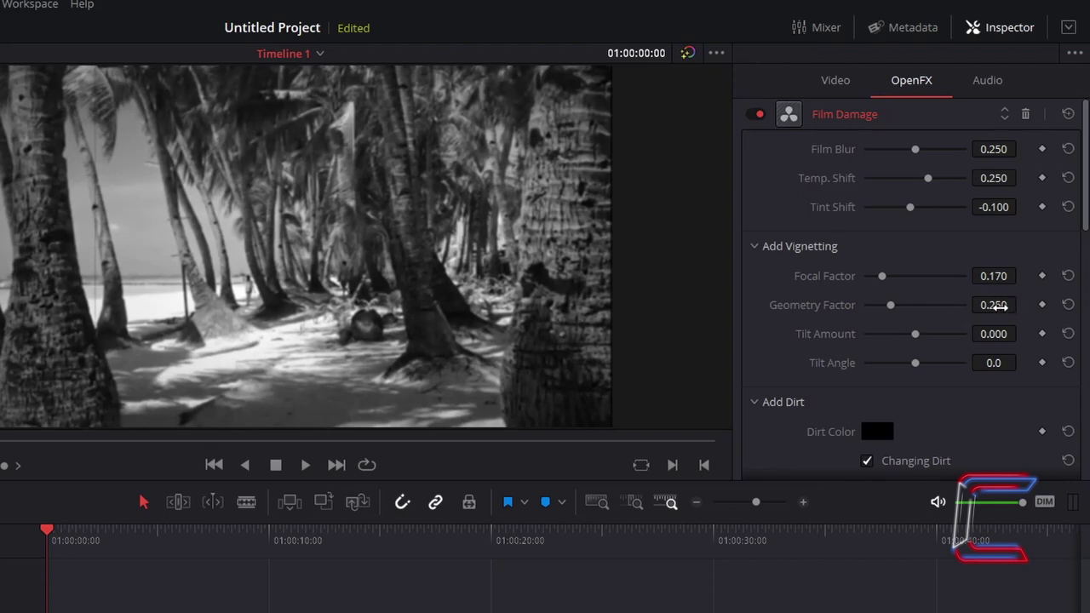
pyautogui.moveTo(1004, 306); pyautogui.dragTo(1010, 334)
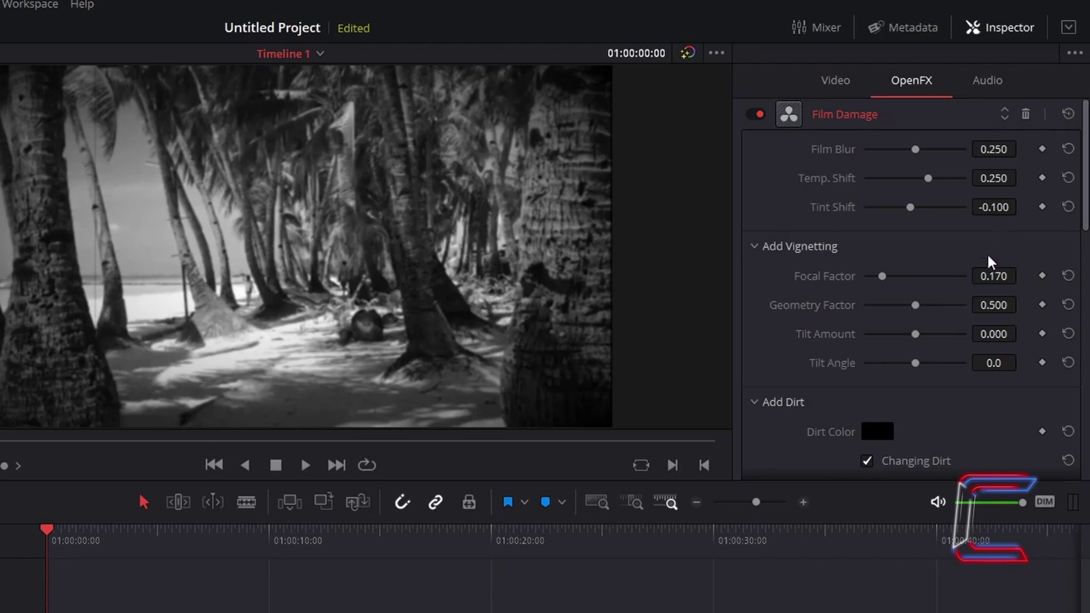
# In the Add Dirt settings, try different Dirt Density amounts and settle on 5
pyautogui.scroll(-5, 983, 249)
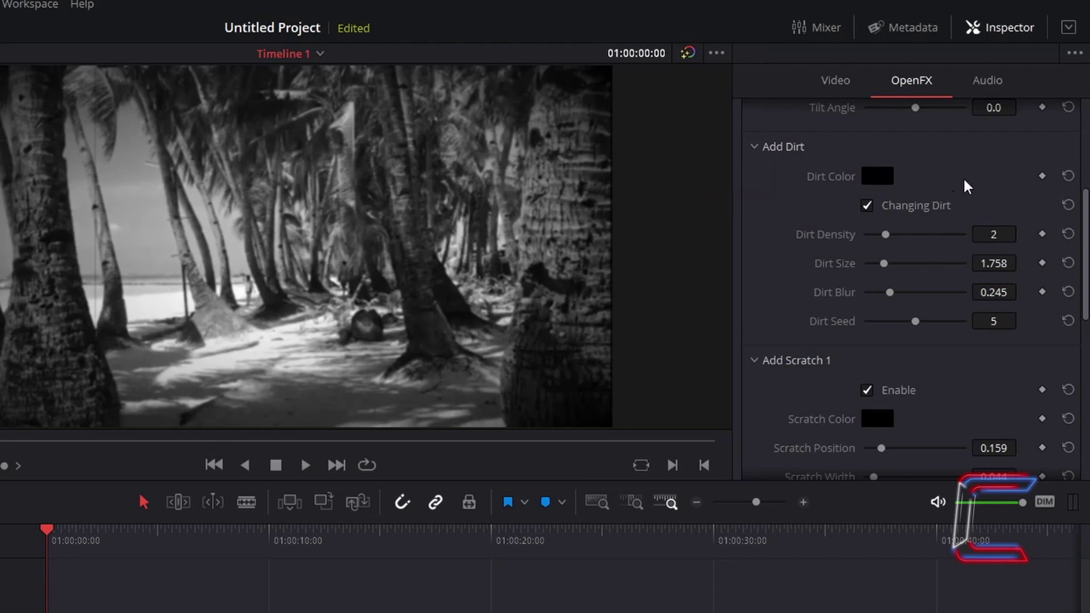
pyautogui.write('5')
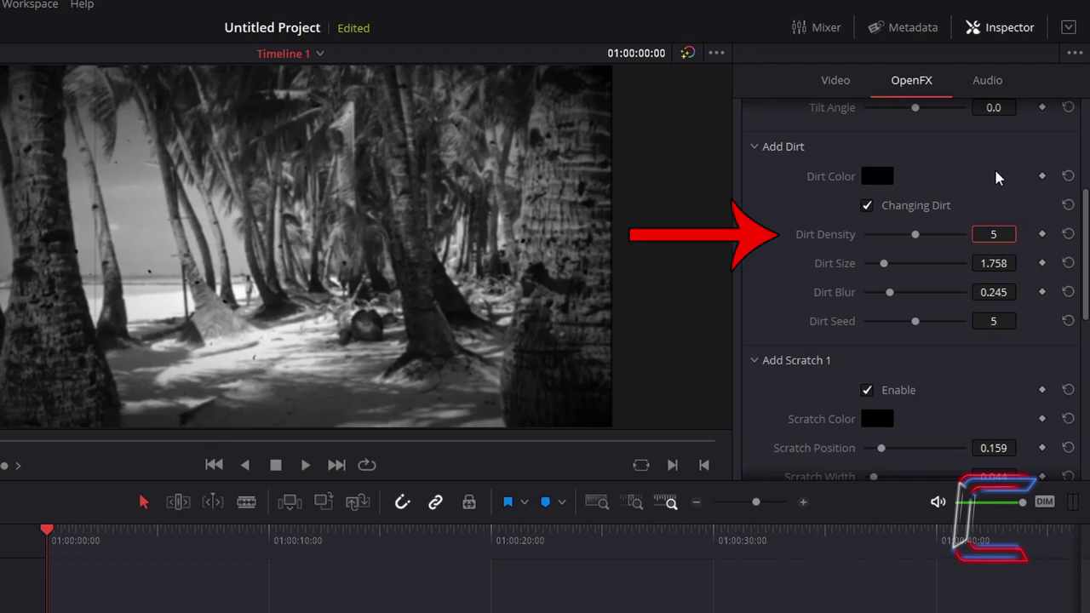
pyautogui.click(1070, 240)
pyautogui.moveTo(911, 243); pyautogui.dragTo(886, 249)
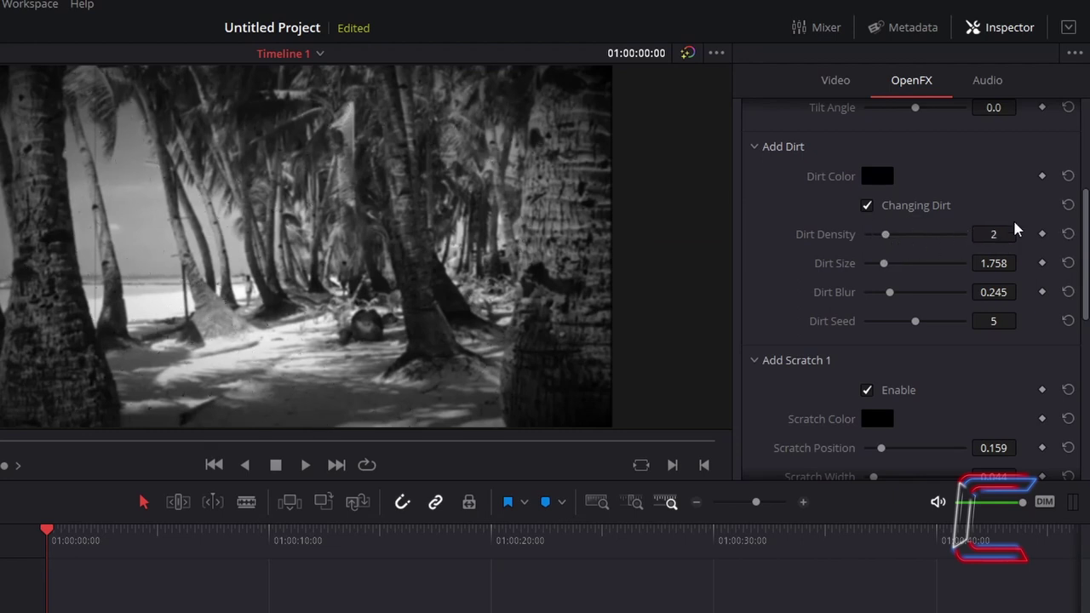
pyautogui.click(995, 234)
pyautogui.write('5')
pyautogui.press('Return')
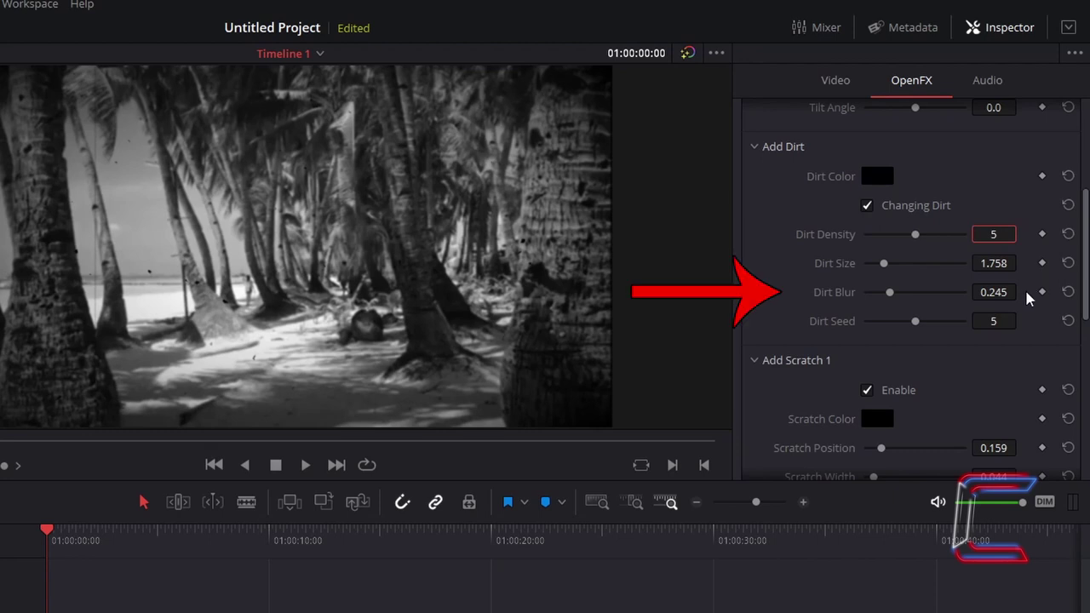
# Set Dirt Blur to 0.6 and Dirt Seed to 9
pyautogui.click(996, 292)
pyautogui.write('.6')
pyautogui.press('Return')
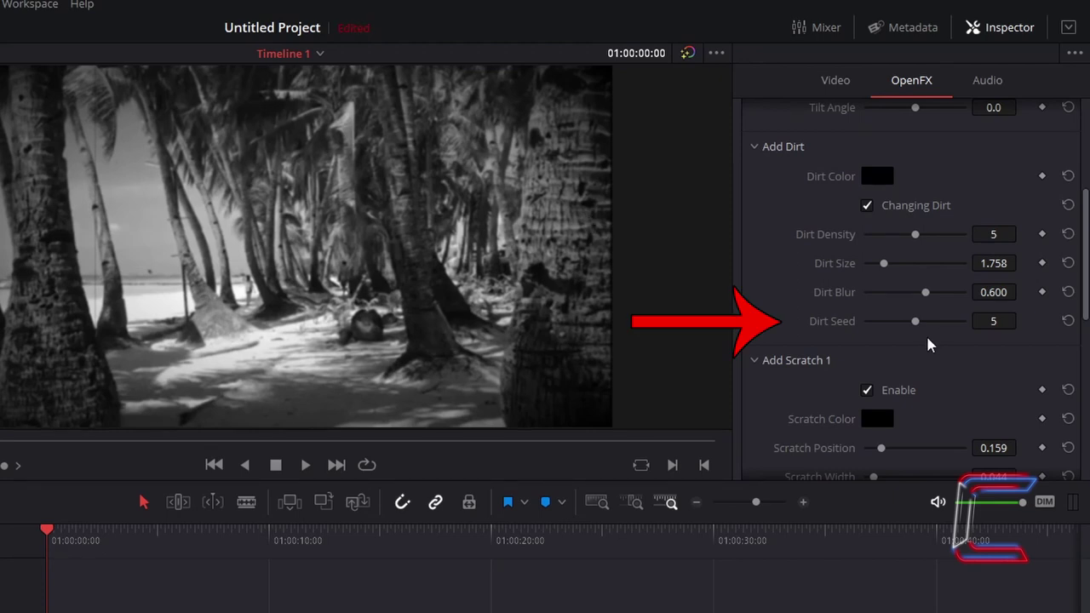
pyautogui.moveTo(915, 322); pyautogui.dragTo(991, 323)
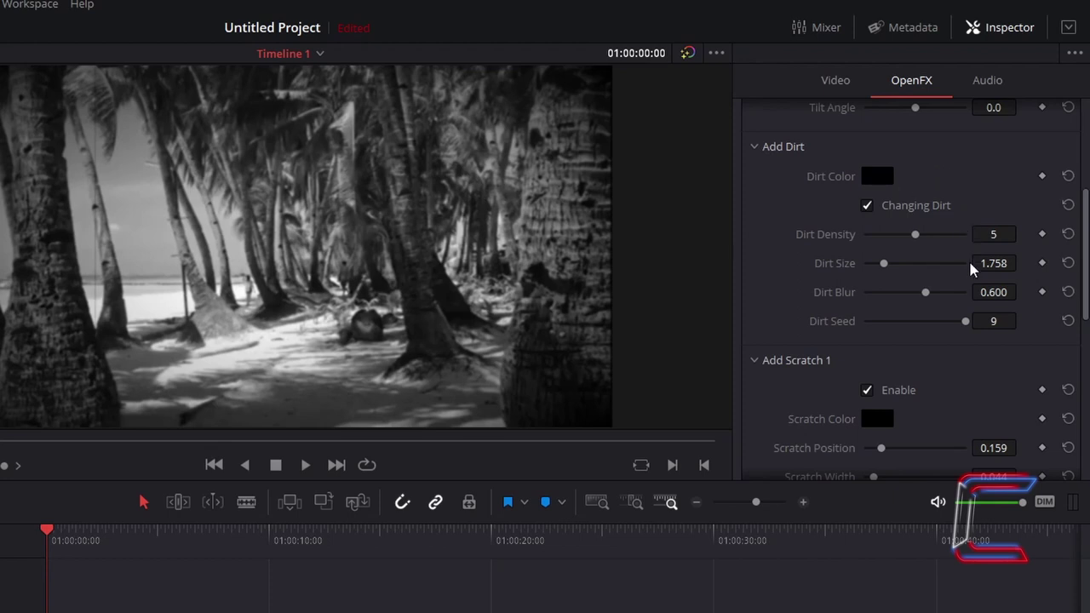
# Set Scratch Strength to 1 and play the clip to preview the scratches
pyautogui.scroll(-5, 970, 269)
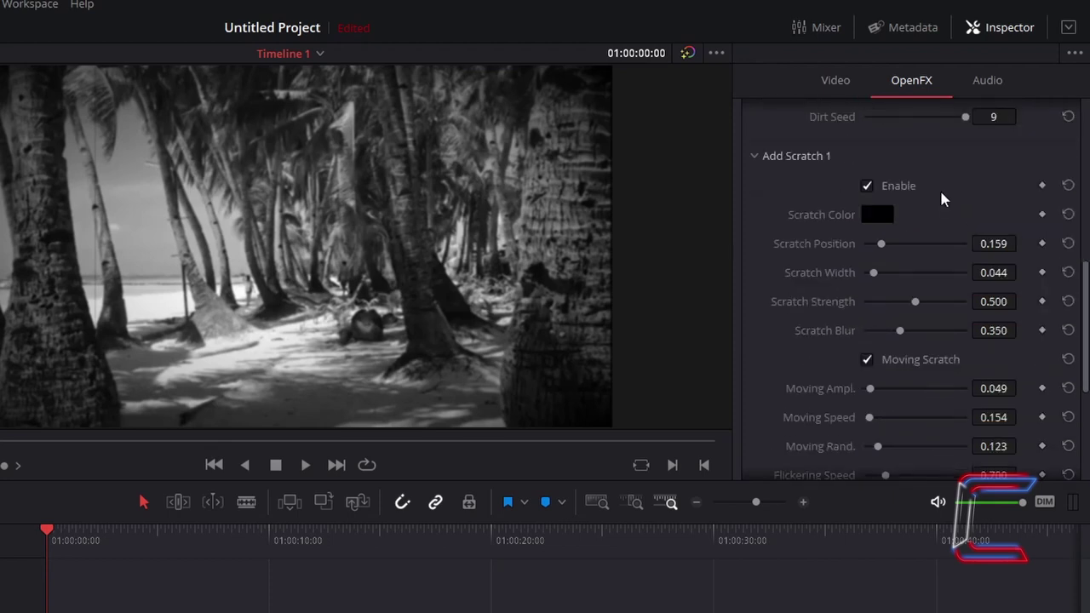
pyautogui.press('space')
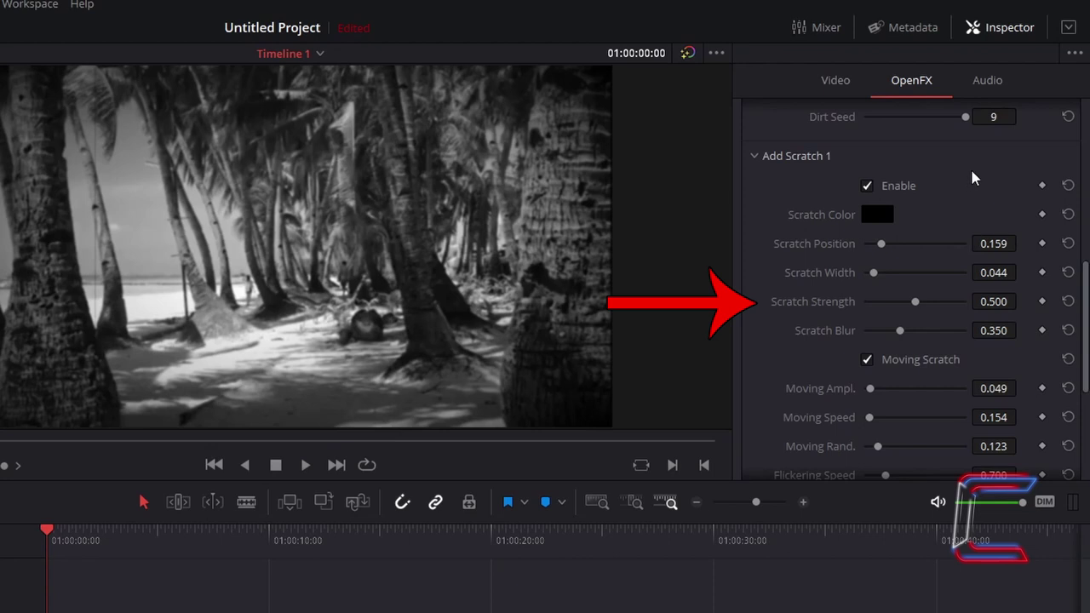
pyautogui.doubleClick(993, 301)
pyautogui.write('1')
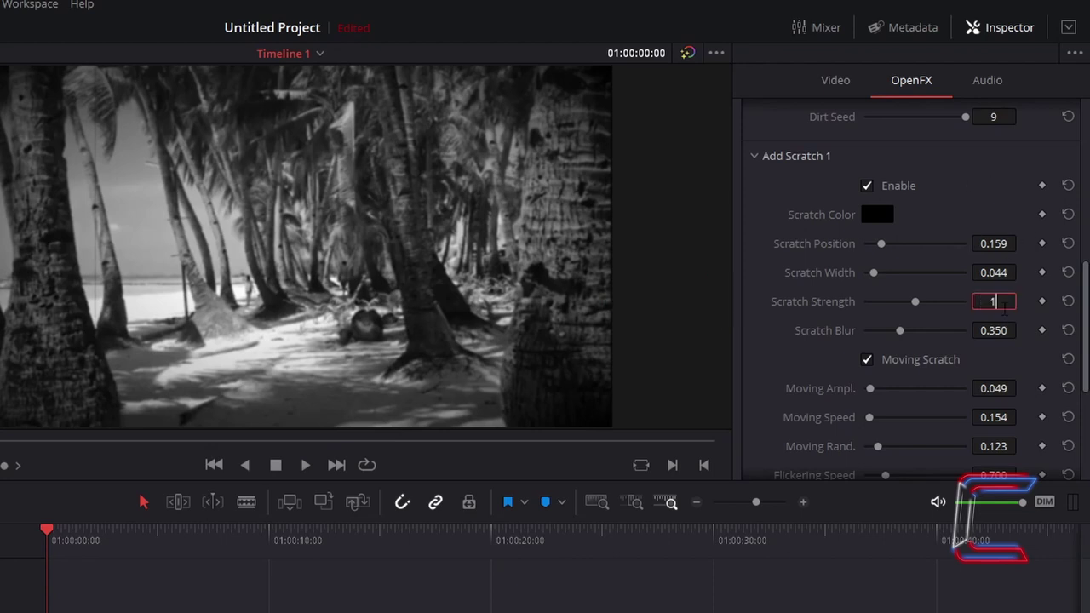
pyautogui.press('Return')
pyautogui.click(306, 466)
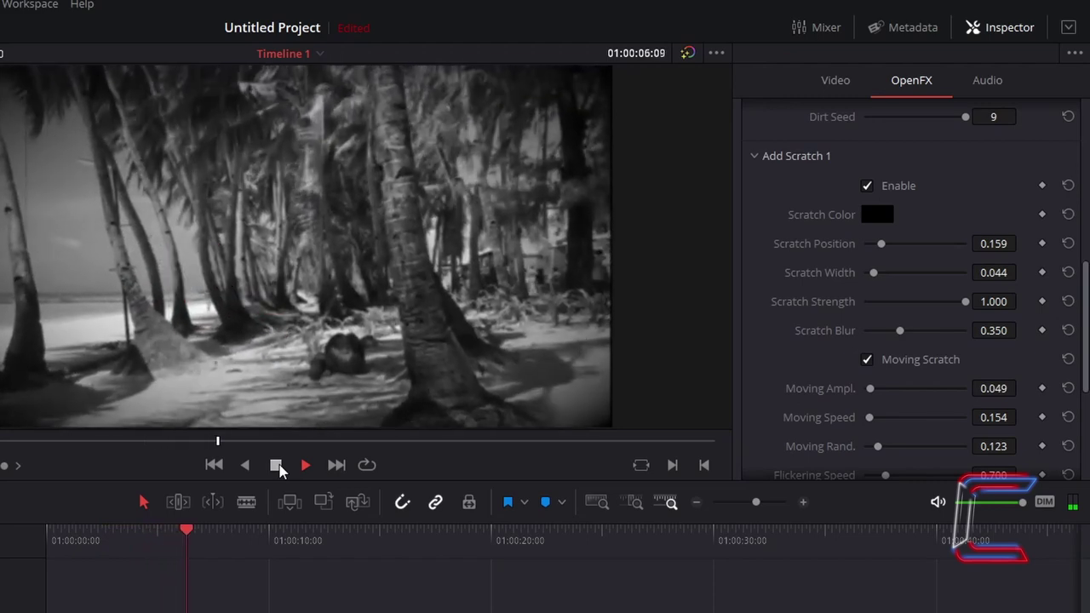
pyautogui.click(275, 465)
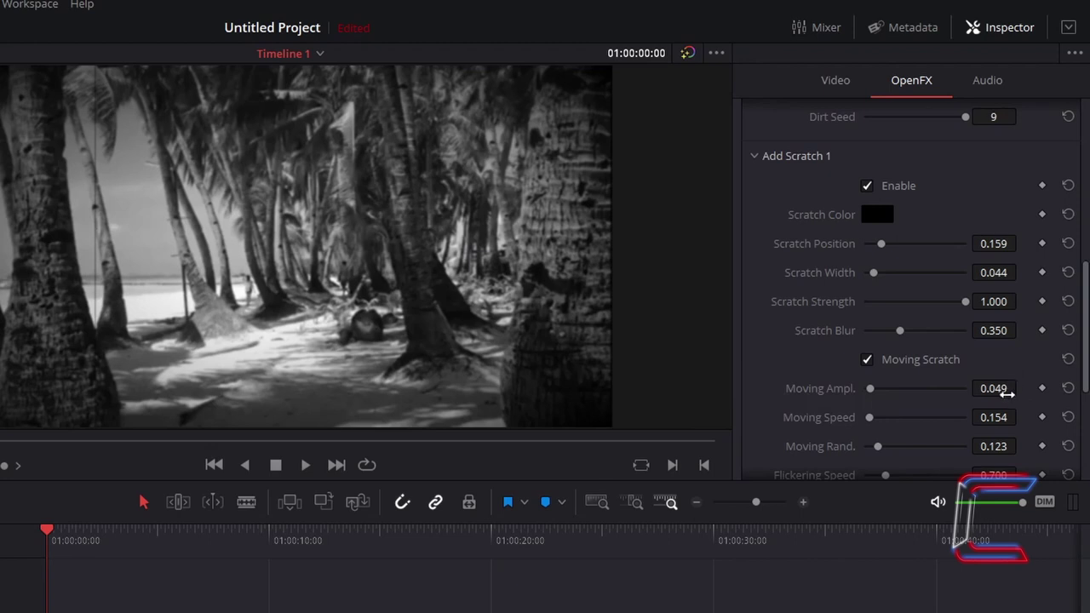
# Set the Add Scratch 1 moving amplitude to 1.000
pyautogui.click(1005, 393)
pyautogui.write('1')
pyautogui.press('Return')
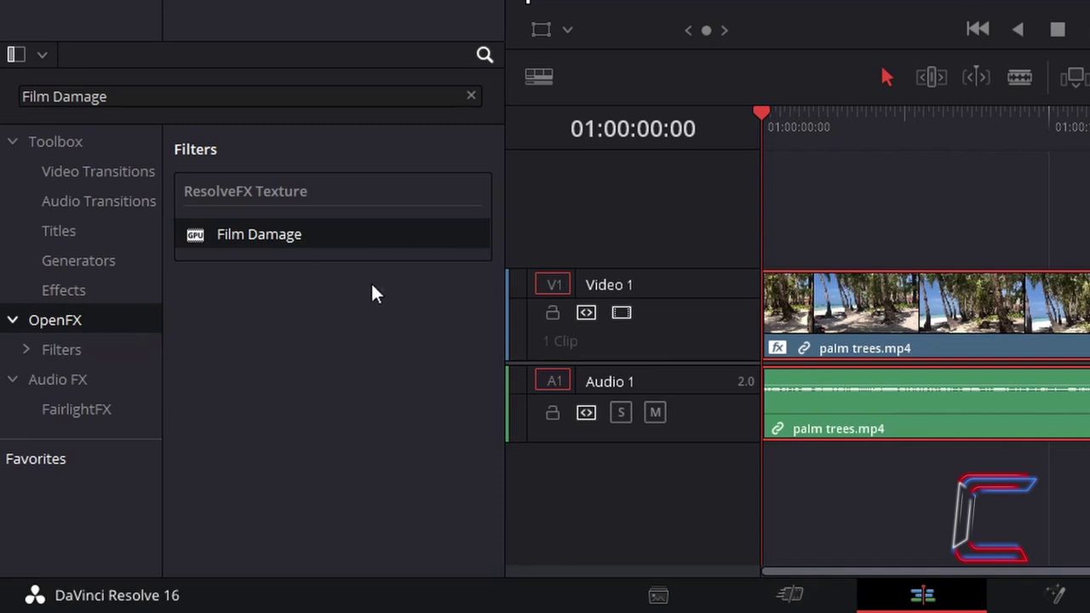
# Search the Effects Library for Glow and drop it onto the palm trees clip
pyautogui.click(471, 95)
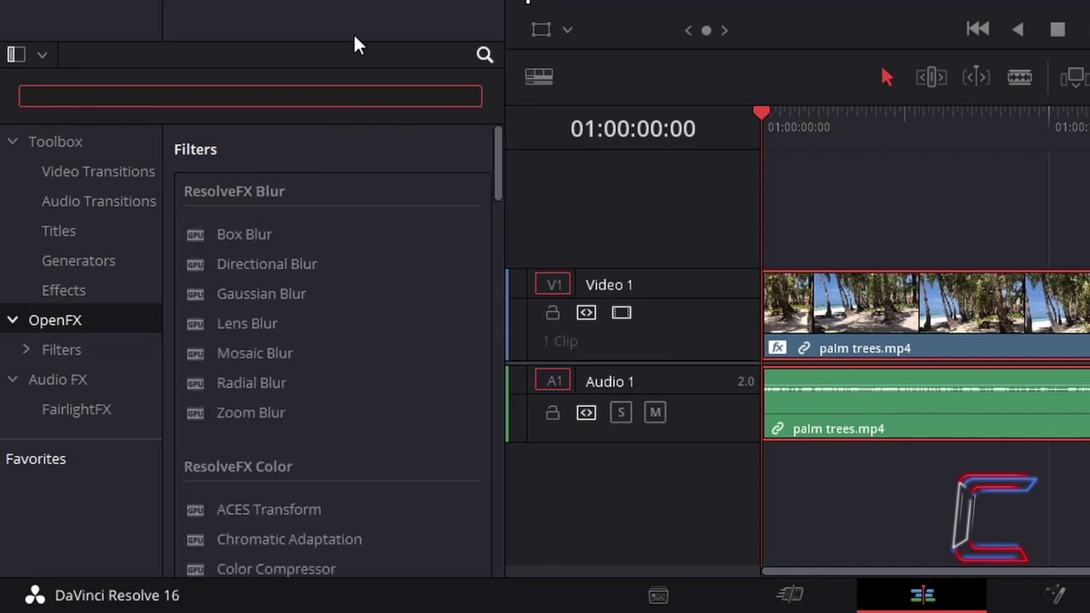
pyautogui.write('Glow')
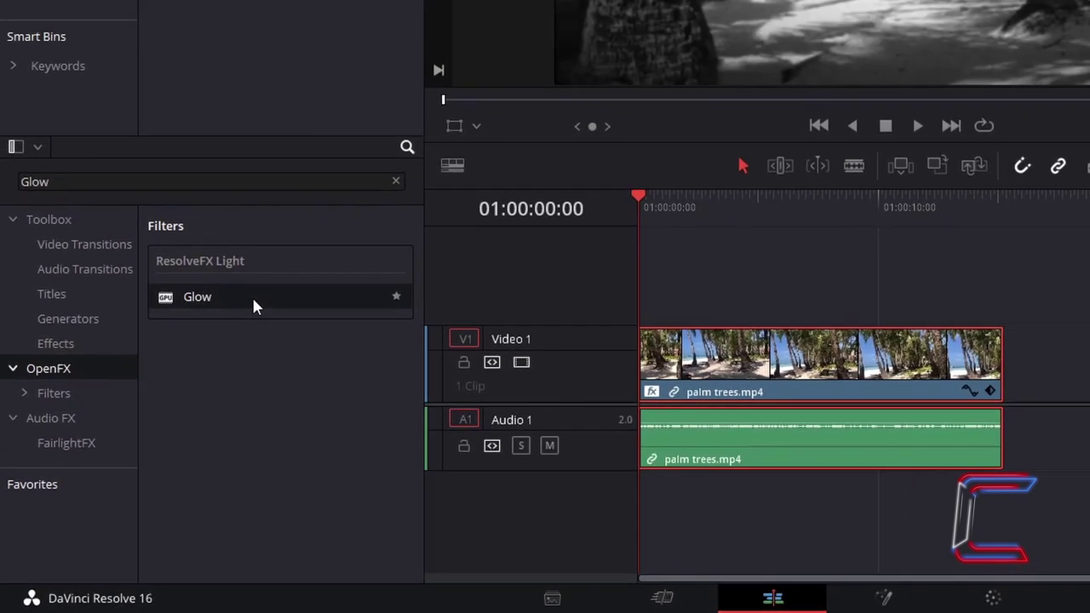
pyautogui.moveTo(253, 307); pyautogui.dragTo(733, 365)
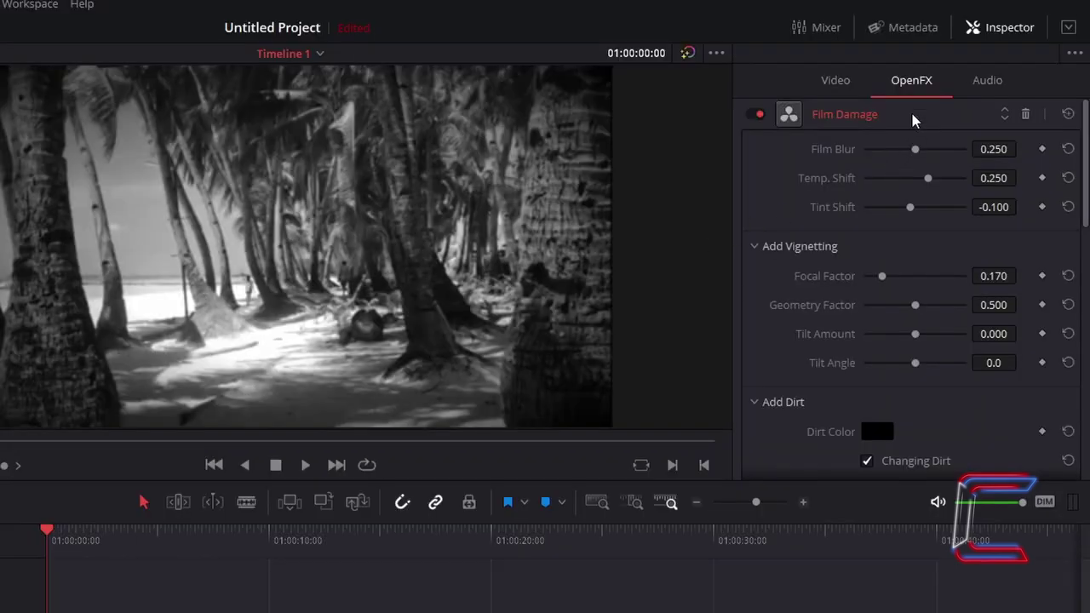
# Expand the Glow settings, try a lower Shine Threshold, then reset it to 0.750
pyautogui.moveTo(1085, 155); pyautogui.dragTo(1086, 407)
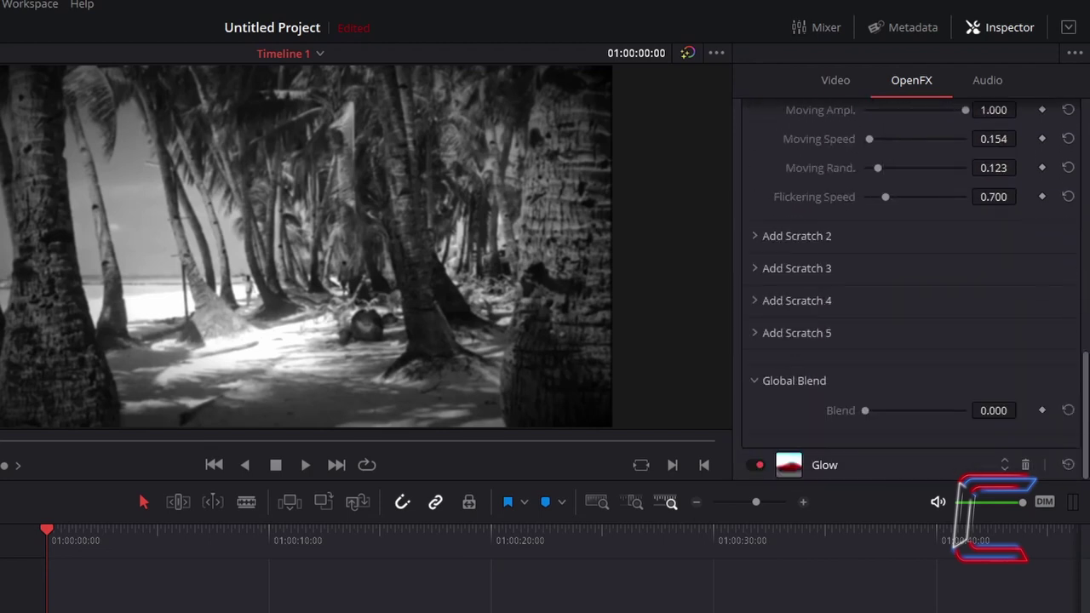
pyautogui.click(826, 468)
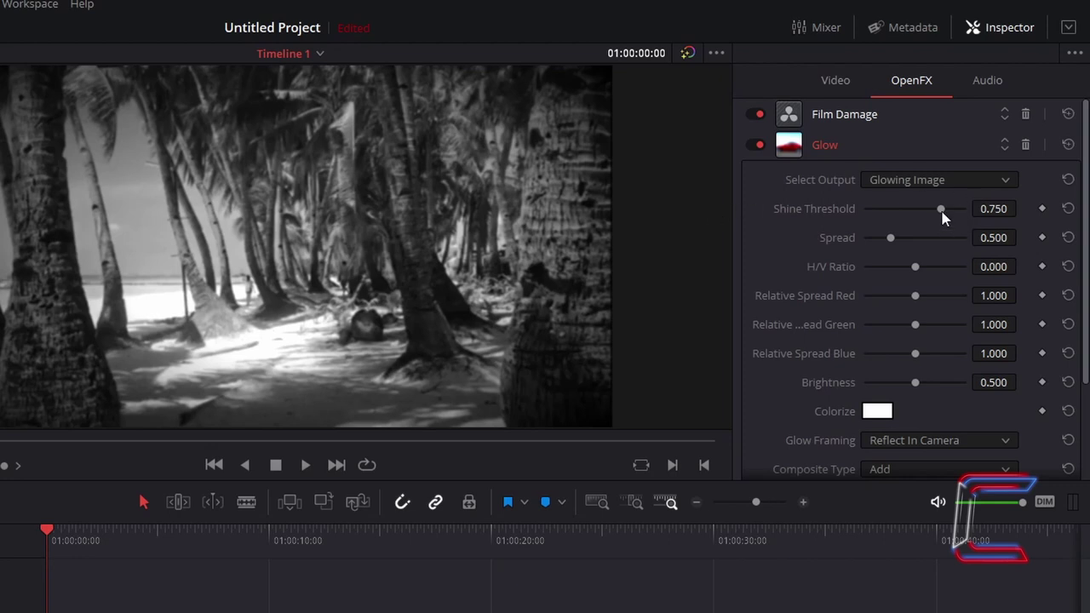
pyautogui.moveTo(942, 216); pyautogui.dragTo(901, 213)
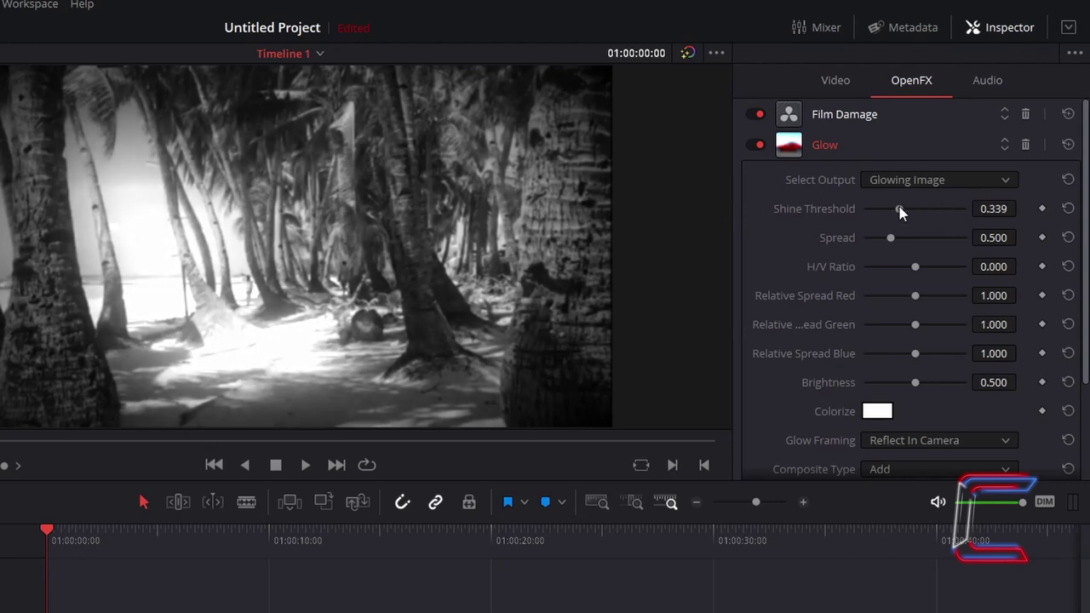
pyautogui.doubleClick(901, 213)
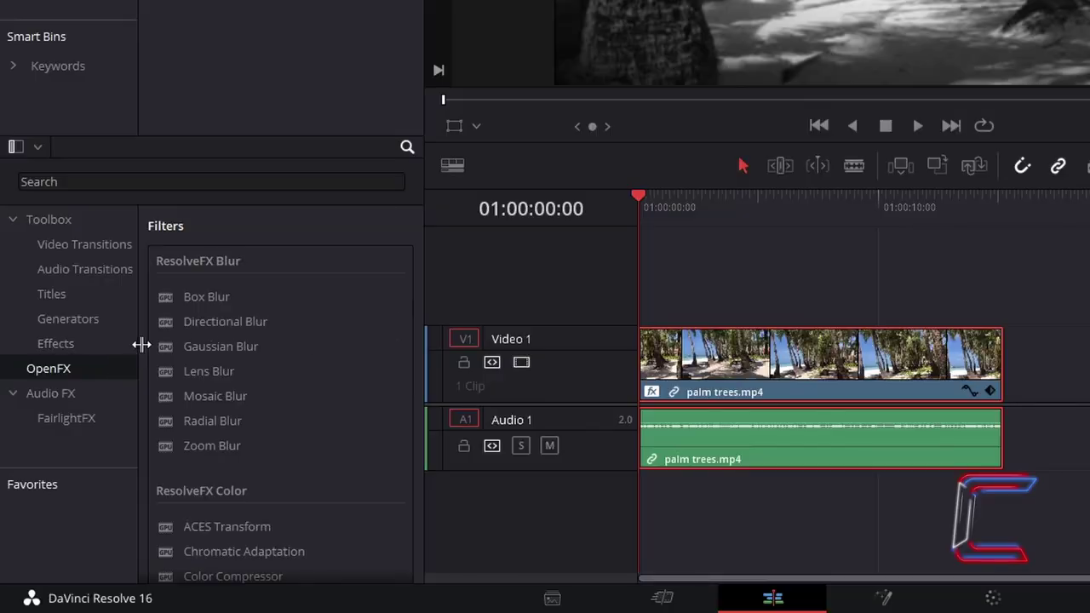
# Search for Flicker Addition and drag it onto the palm trees clip on Video 1
pyautogui.click(309, 177)
pyautogui.write('Flicker Addition')
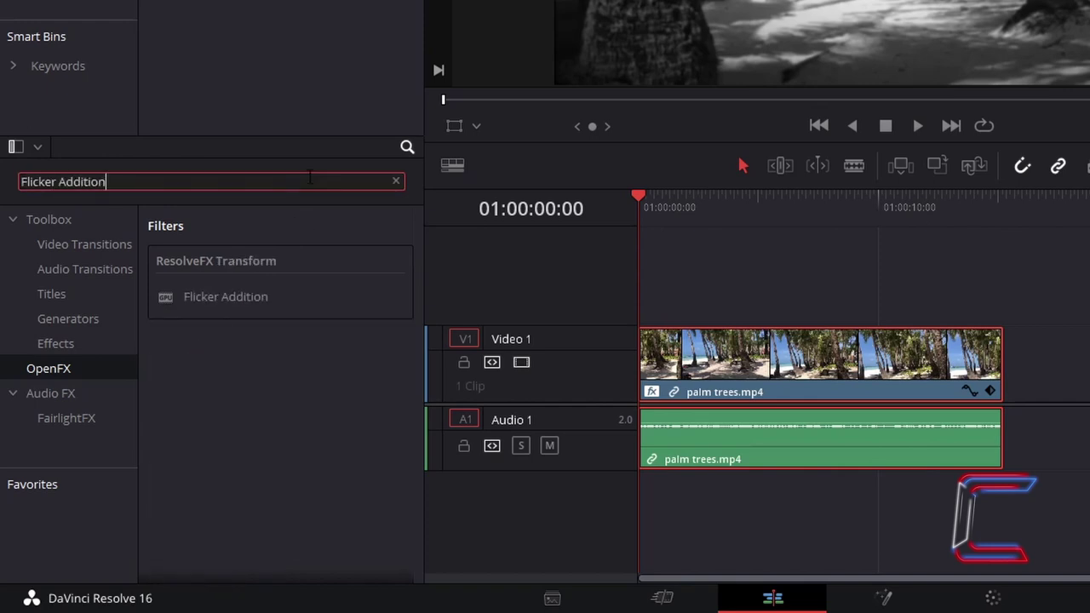
pyautogui.click(243, 300)
pyautogui.moveTo(246, 301); pyautogui.dragTo(732, 366)
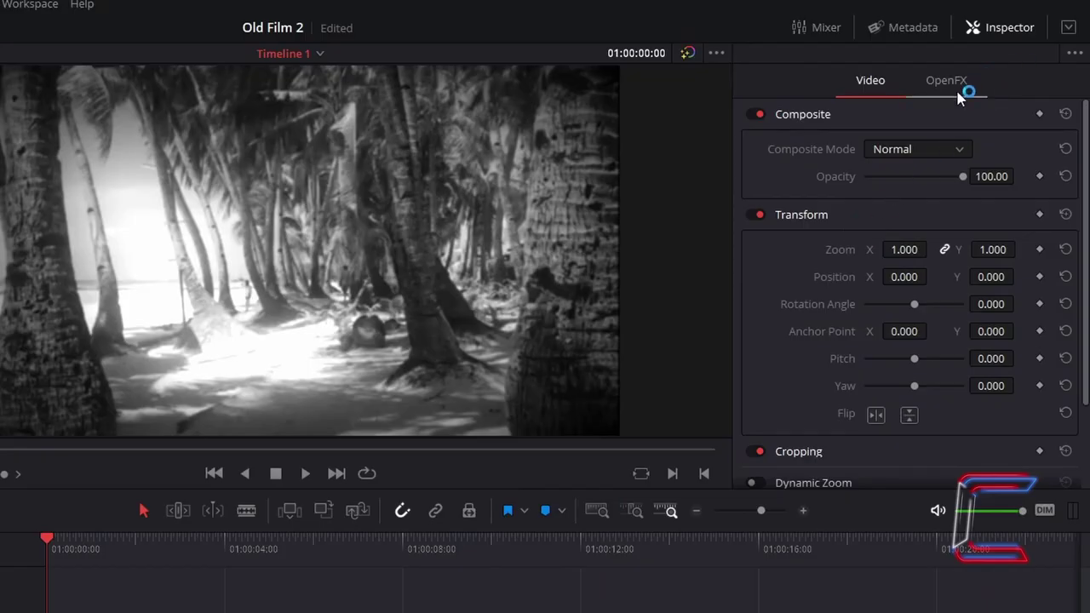
# Switch the Flicker Addition effect's flicker type to Flicker Gain
pyautogui.click(958, 94)
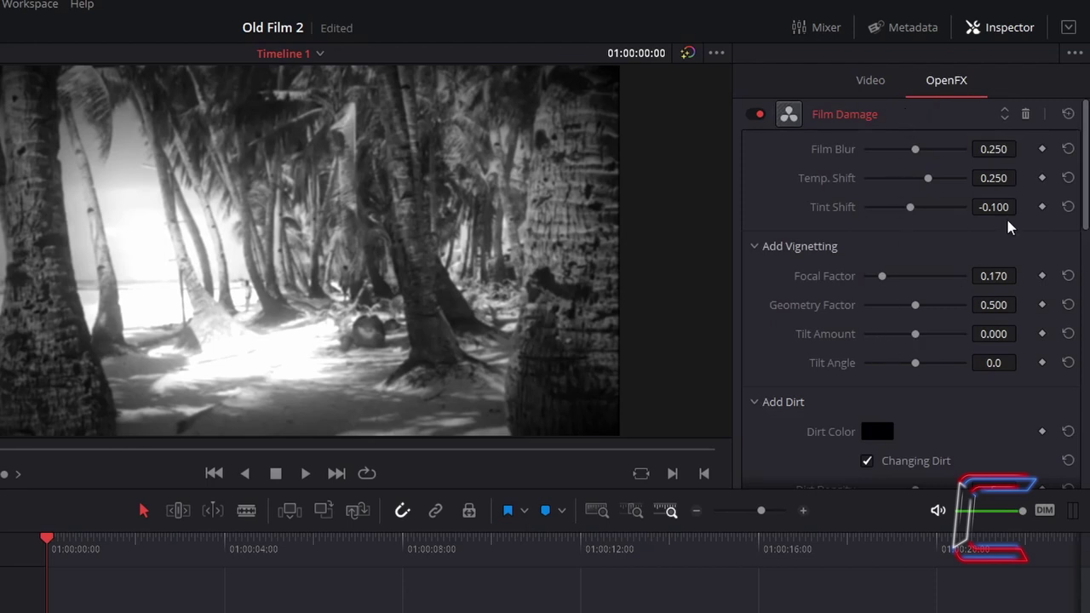
pyautogui.moveTo(1086, 145); pyautogui.dragTo(1086, 404)
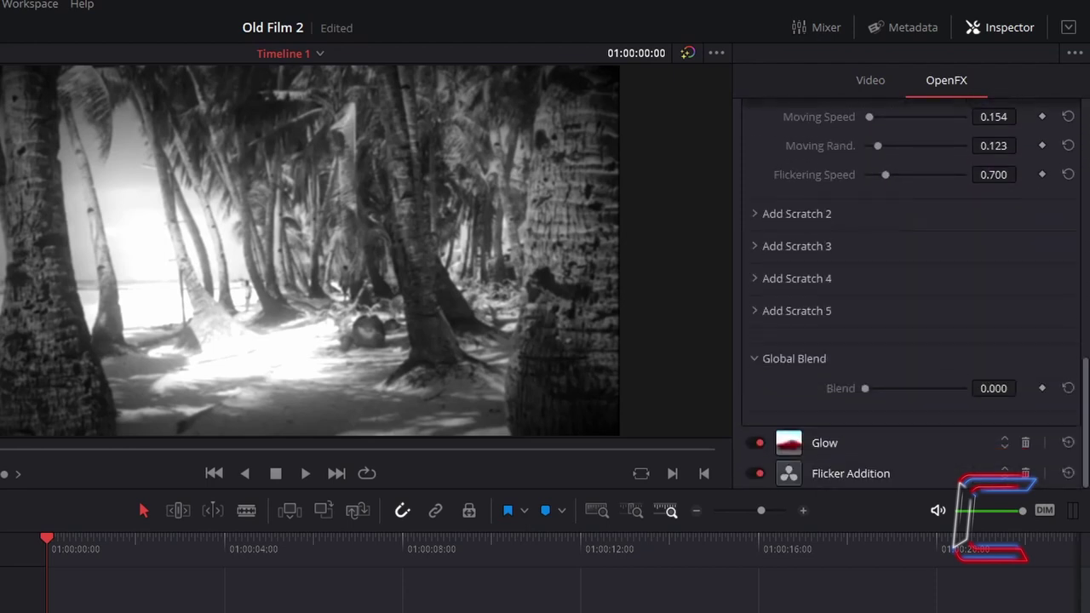
pyautogui.click(873, 474)
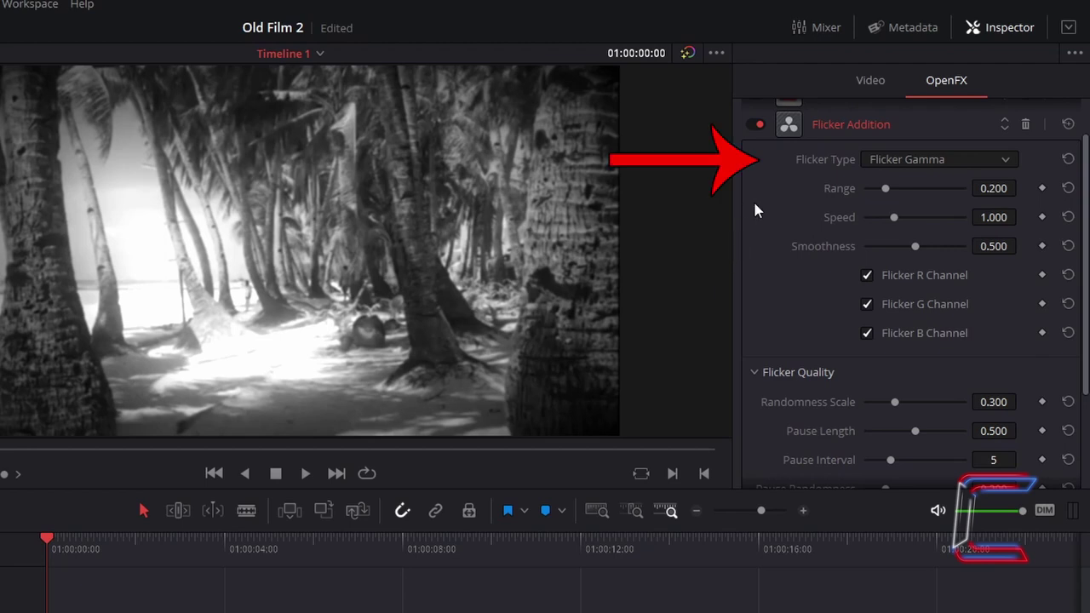
pyautogui.click(952, 159)
pyautogui.click(936, 219)
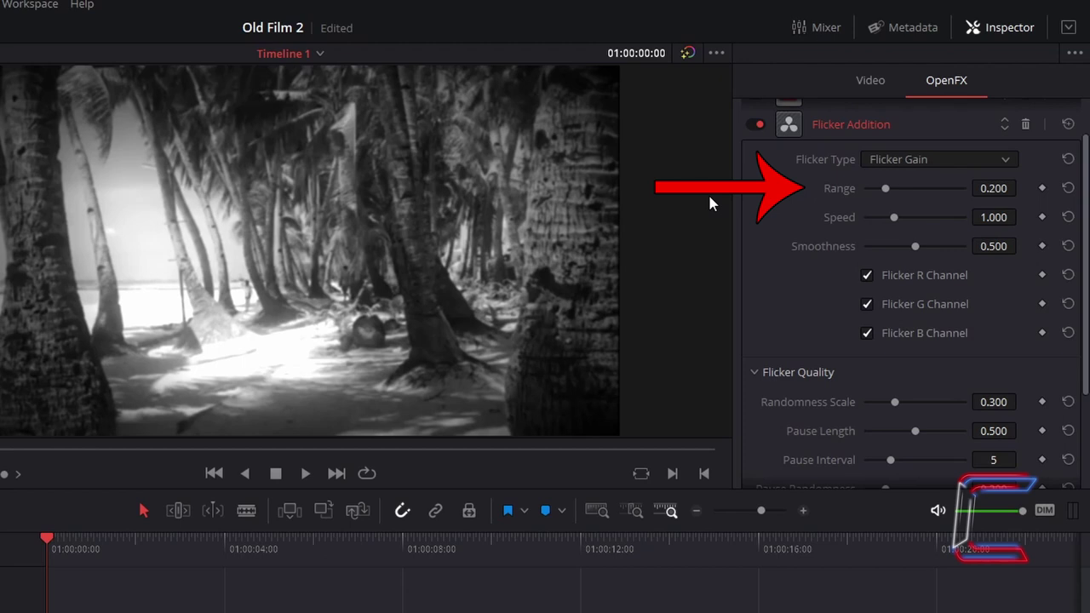
# Set the flicker Range to 0.075 and Speed to 0.250
pyautogui.click(1008, 188)
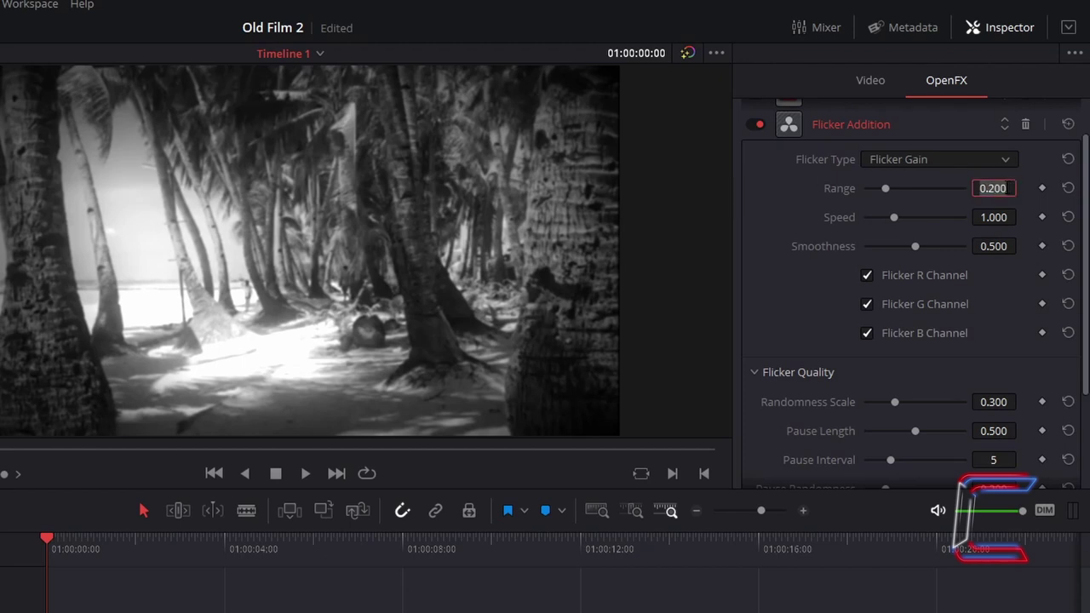
pyautogui.write('0.075')
pyautogui.press('Return')
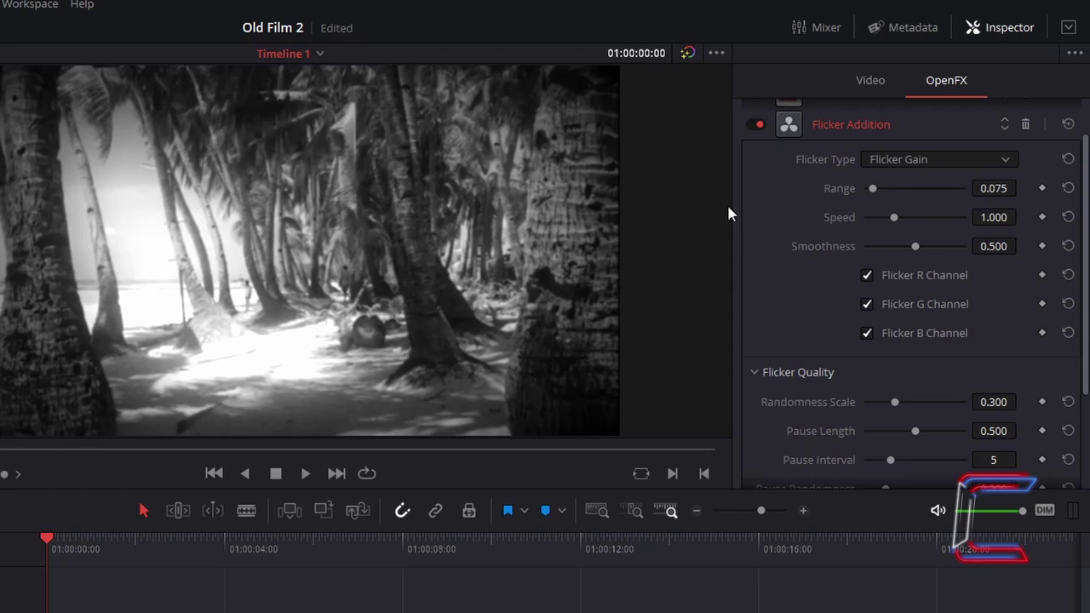
pyautogui.click(993, 218)
pyautogui.write('0.25')
pyautogui.press('Return')
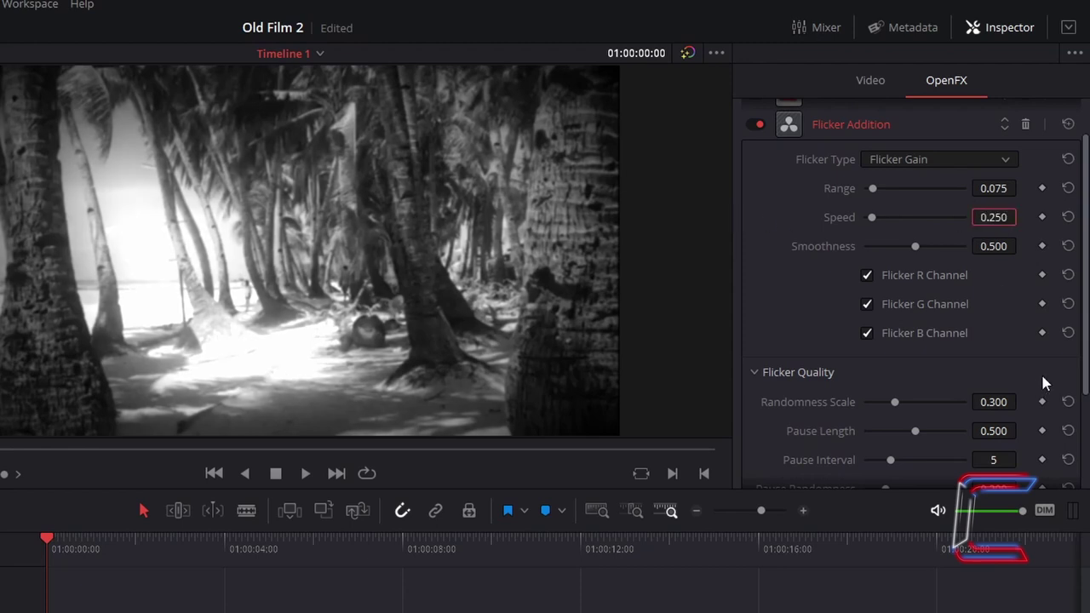
pyautogui.click(705, 249)
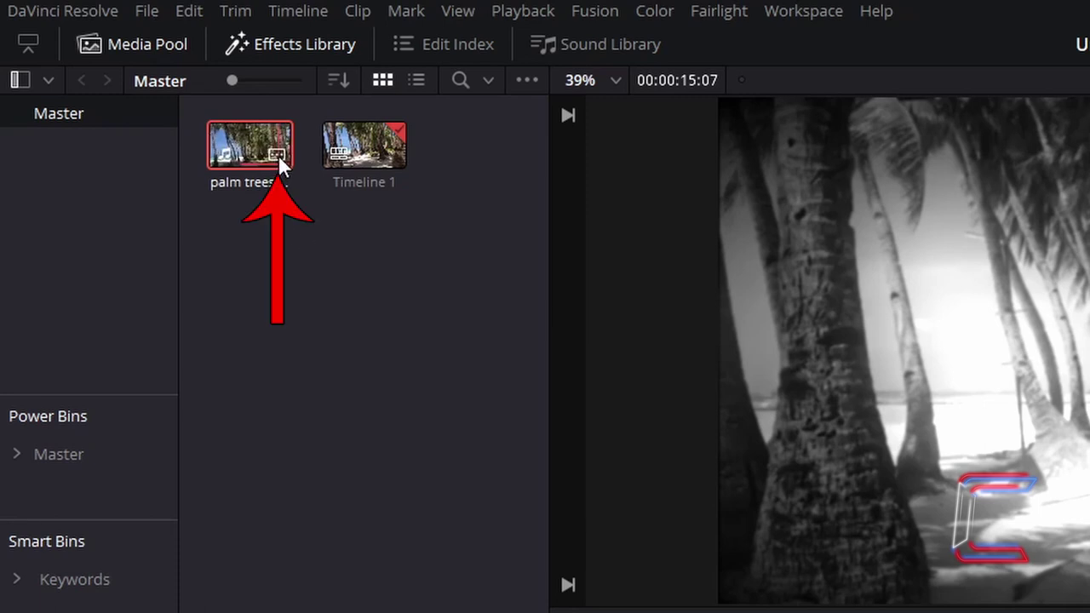
pyautogui.moveTo(279, 156)
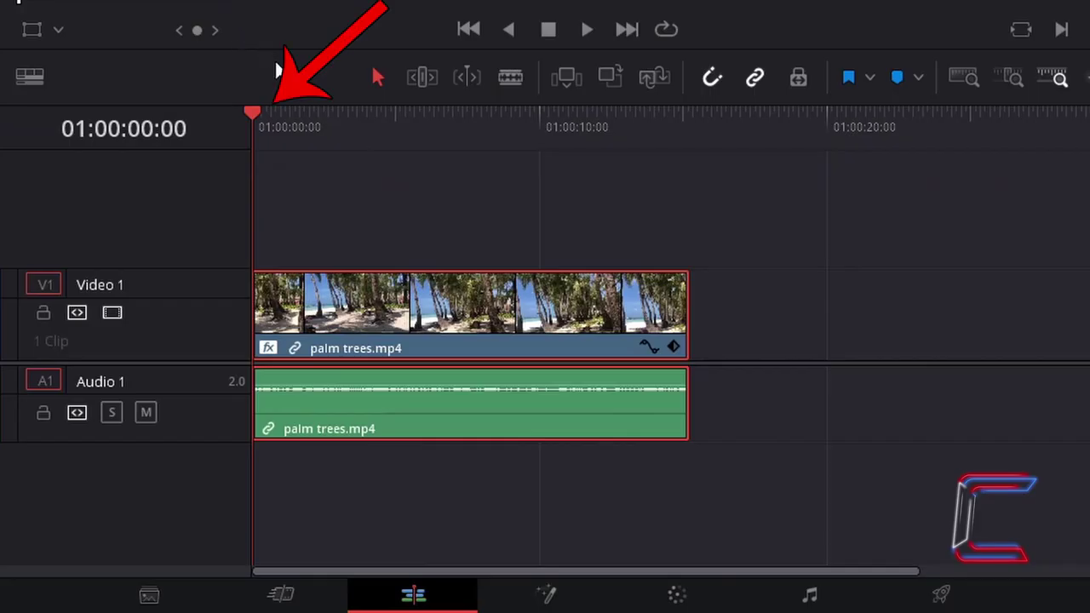
# Scrub to 01:00:03:00 and blade the palm trees clip there
pyautogui.moveTo(278, 117); pyautogui.dragTo(338, 123)
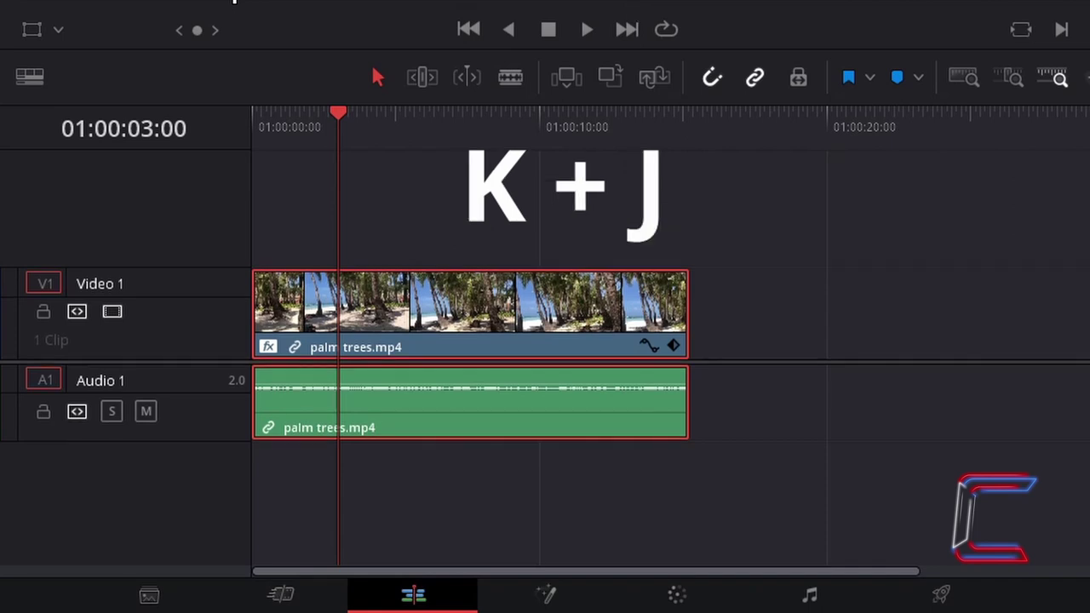
pyautogui.click(522, 90)
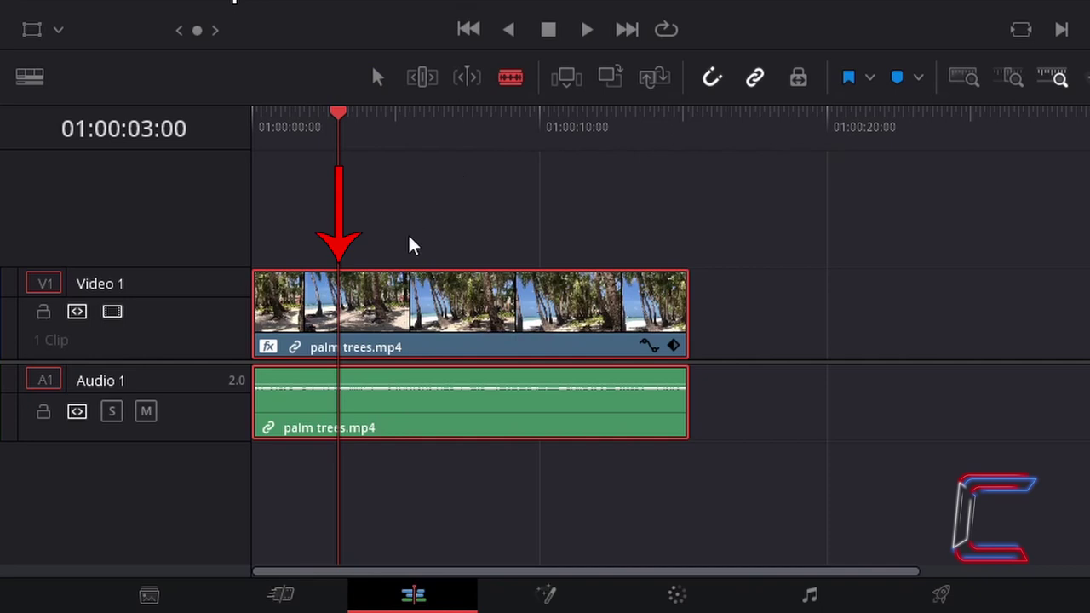
pyautogui.click(339, 307)
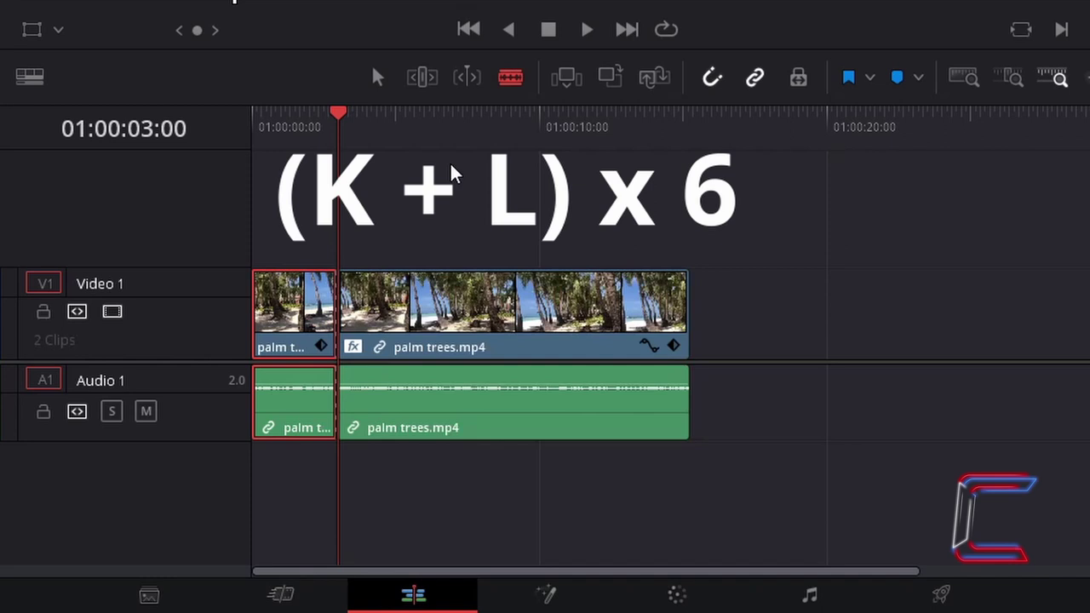
# Blade again at 01:00:03:06 and delete the six-frame piece, closing the gap
pyautogui.hotkey('k', 'l')
pyautogui.hotkey('k', 'l')
pyautogui.hotkey('k', 'l')
pyautogui.hotkey('k', 'l')
pyautogui.hotkey('k', 'l')
pyautogui.hotkey('k', 'l')
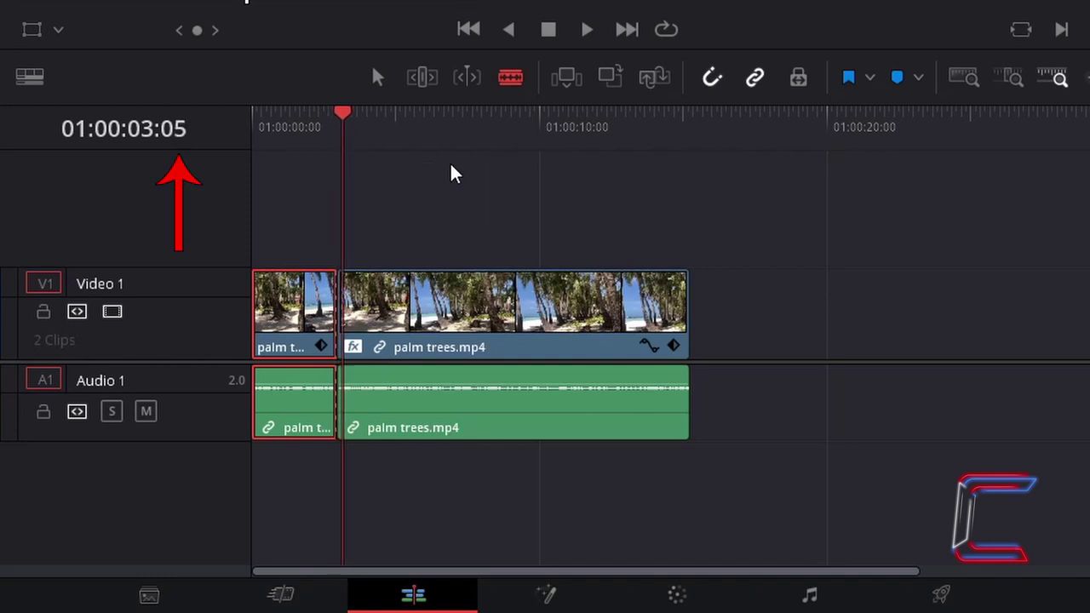
pyautogui.hotkey('ctrl', '=')
pyautogui.hotkey('ctrl', '=')
pyautogui.hotkey('ctrl', '=')
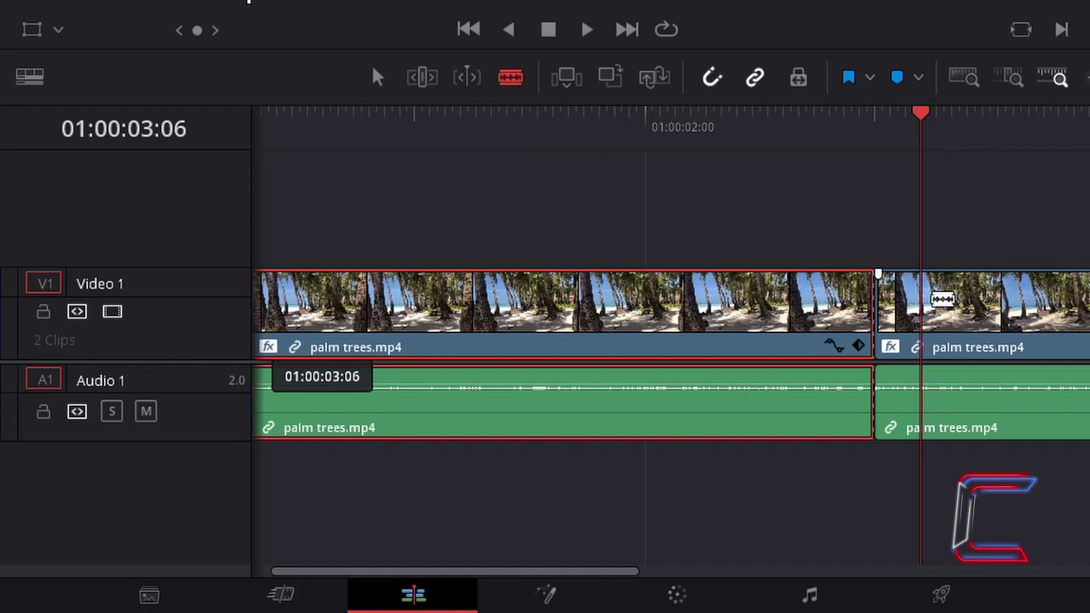
pyautogui.click(939, 300)
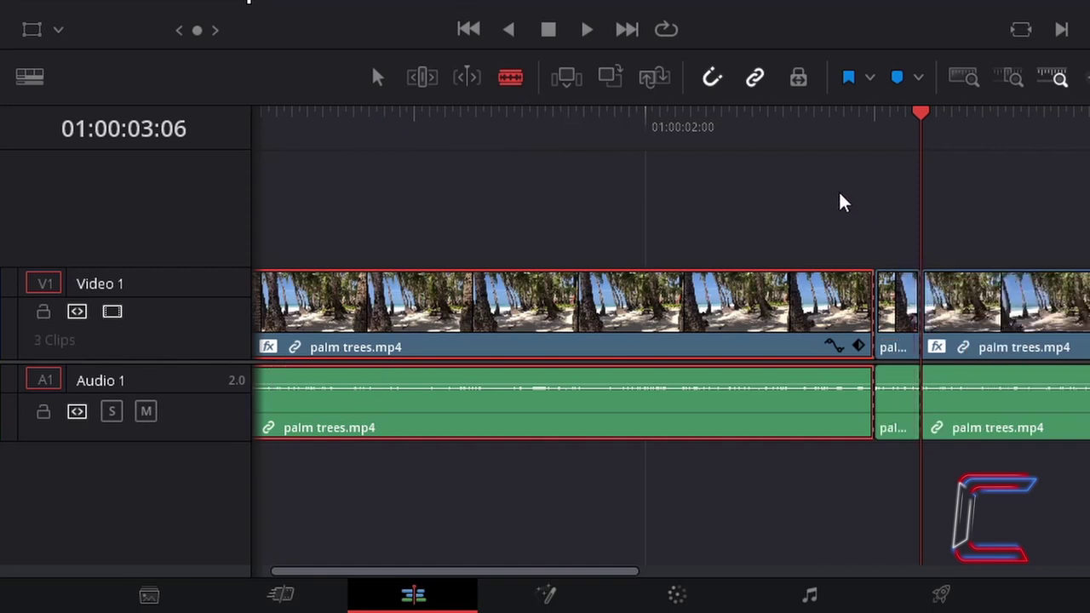
pyautogui.press('a')
pyautogui.click(900, 314)
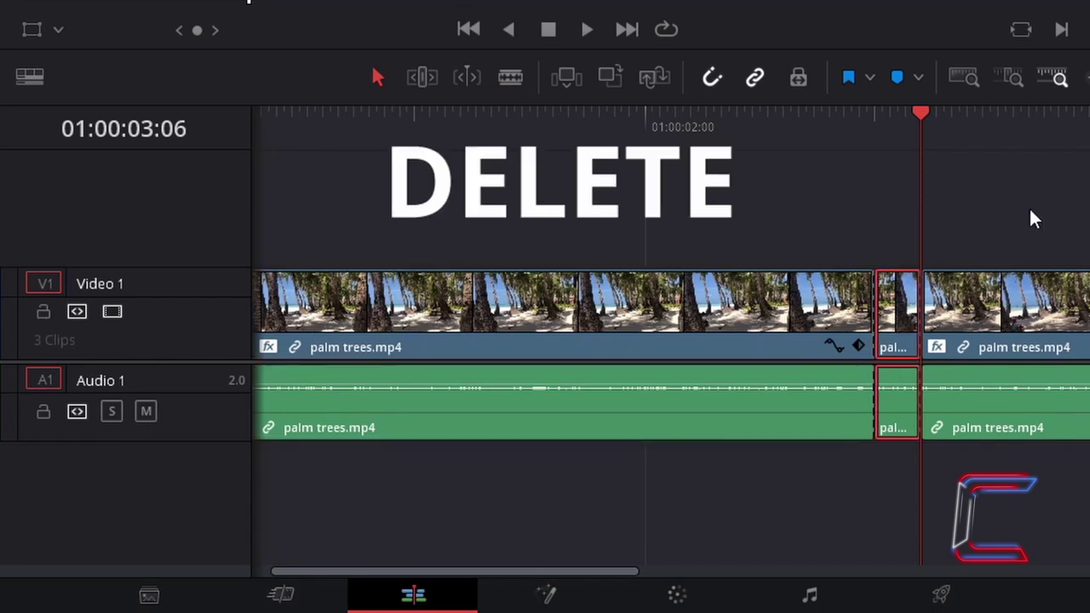
pyautogui.press('Delete')
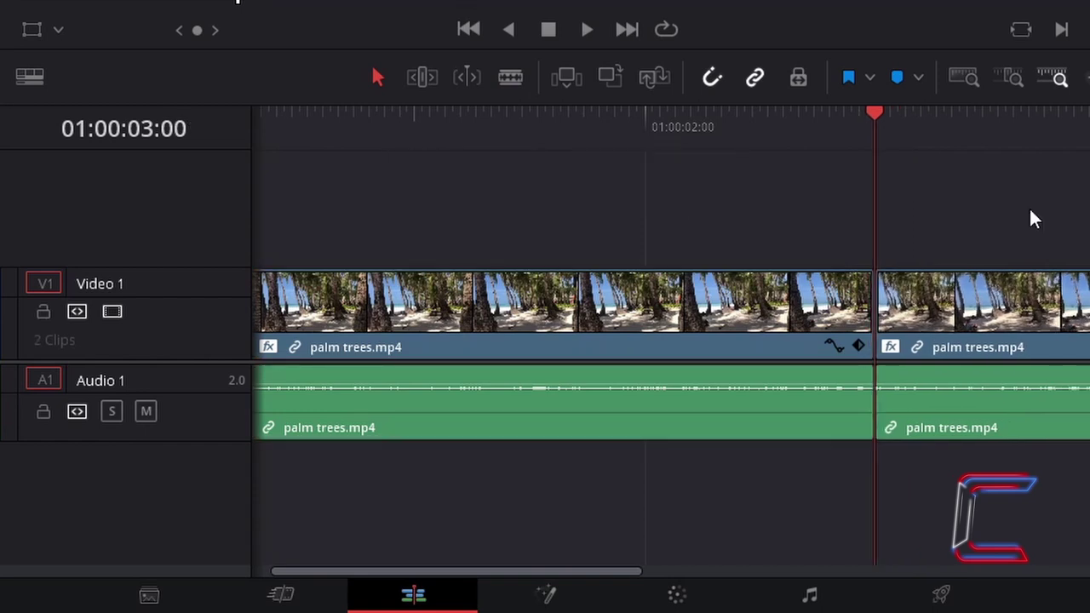